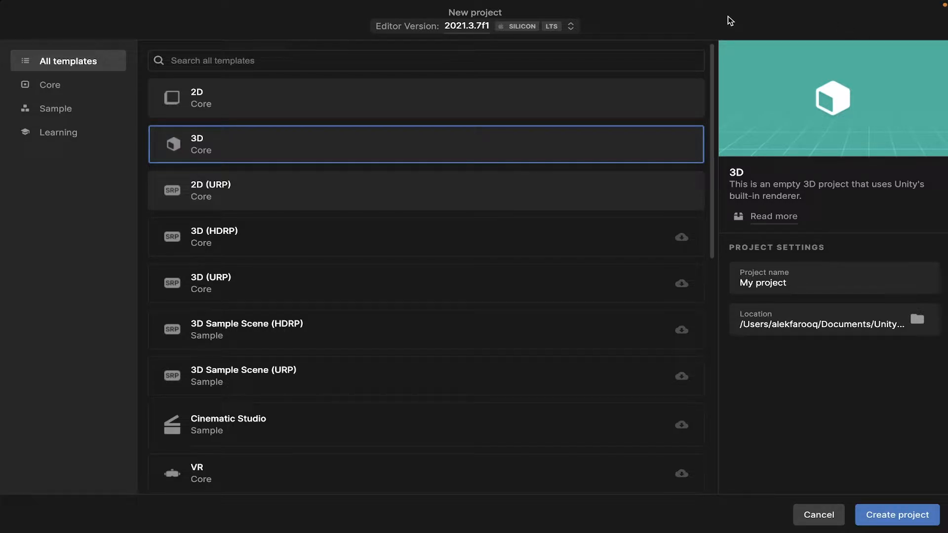
Create a new 2D project named Main Menu Controller
click(654, 97)
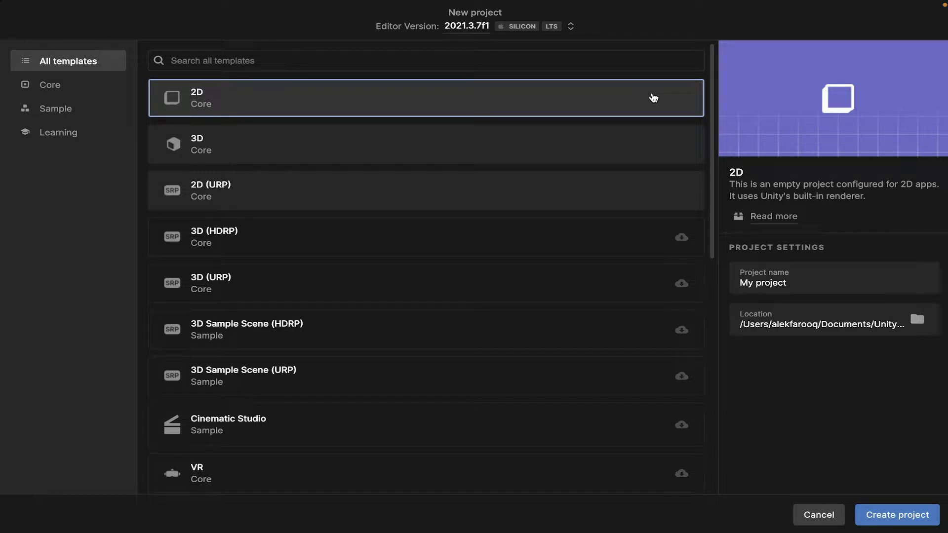
drag(806, 277, 698, 281)
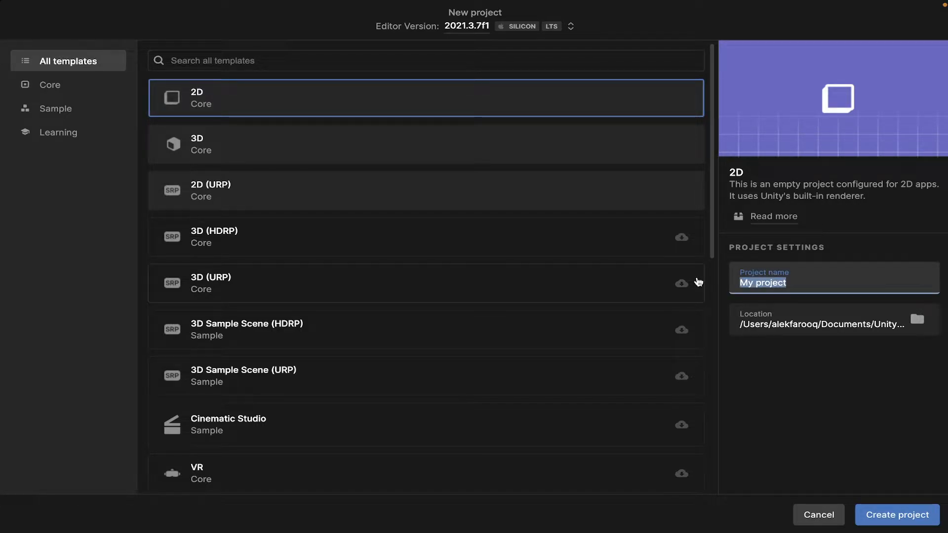
text(Main Menu)
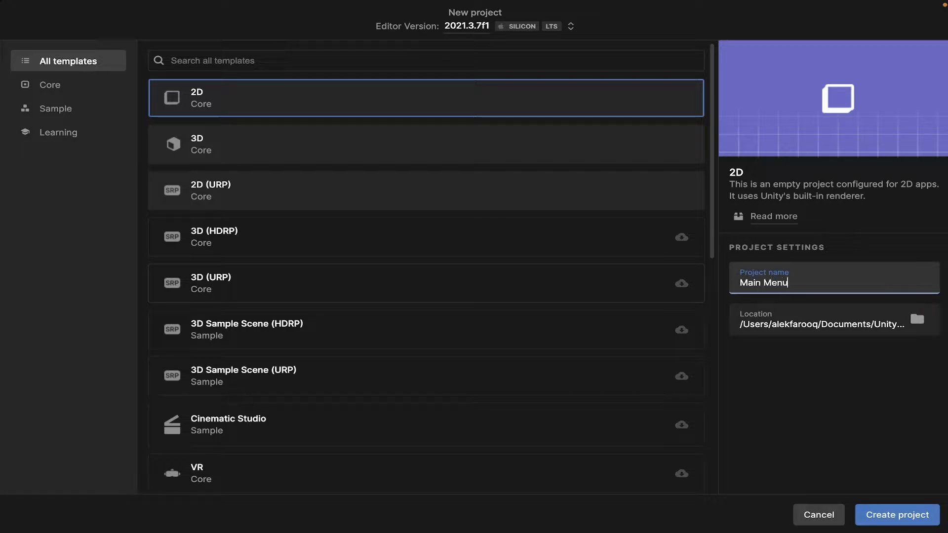
text( Controller)
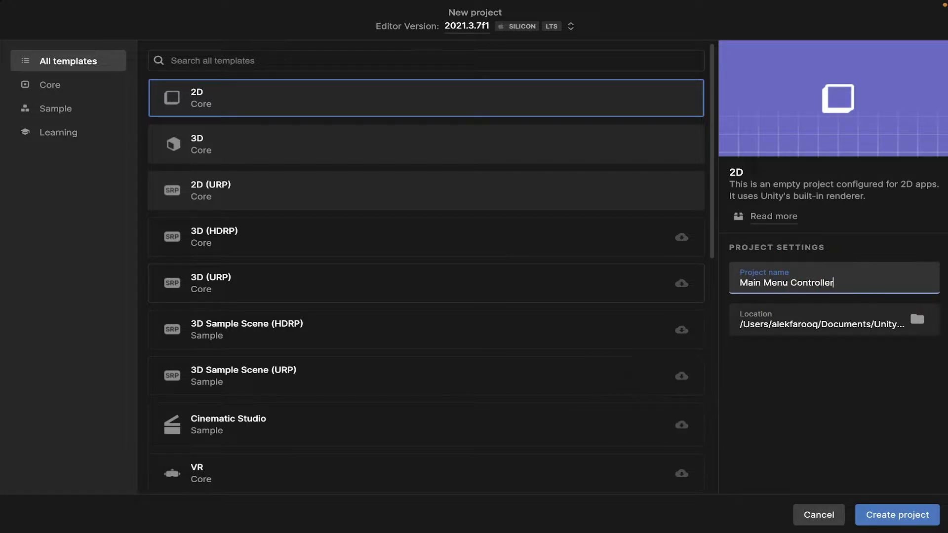
click(907, 513)
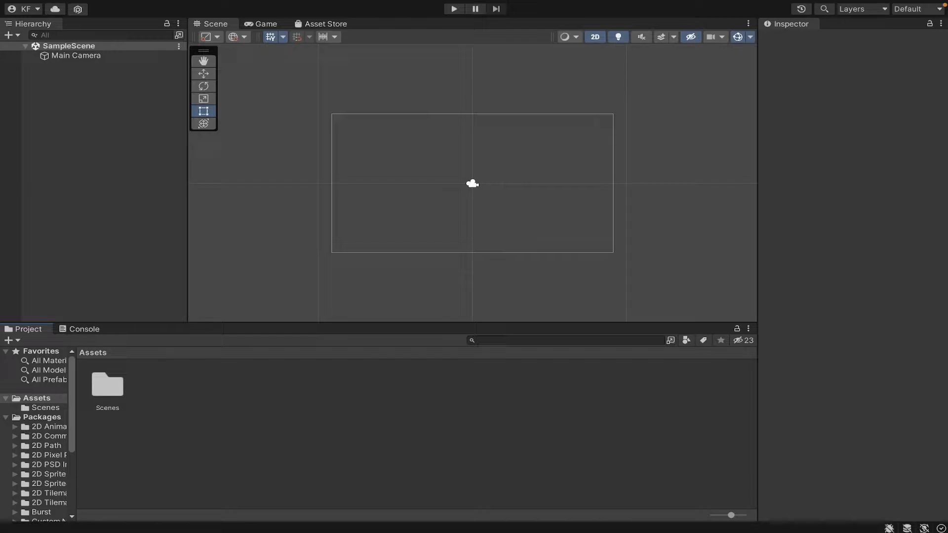
Open the Scenes folder and create a new scene named MainMenu
click(112, 385)
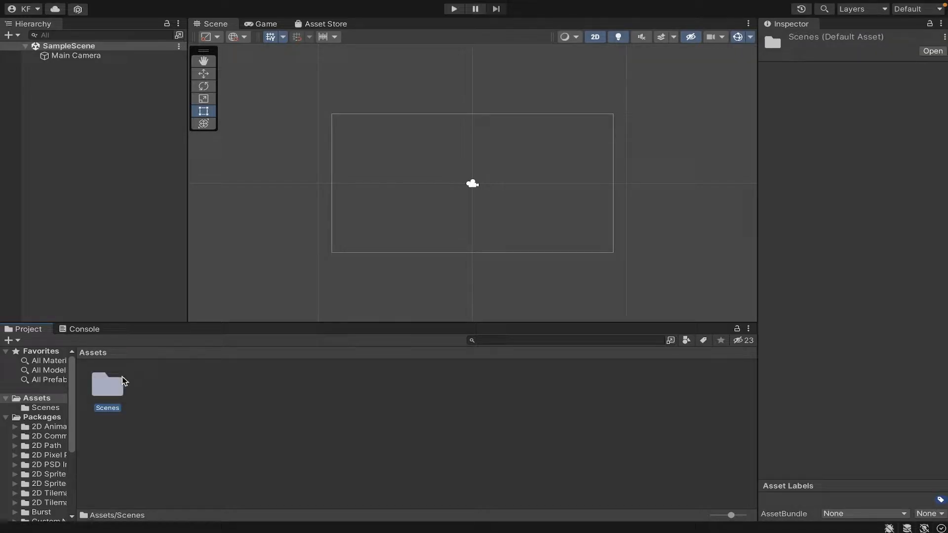
double_click(115, 388)
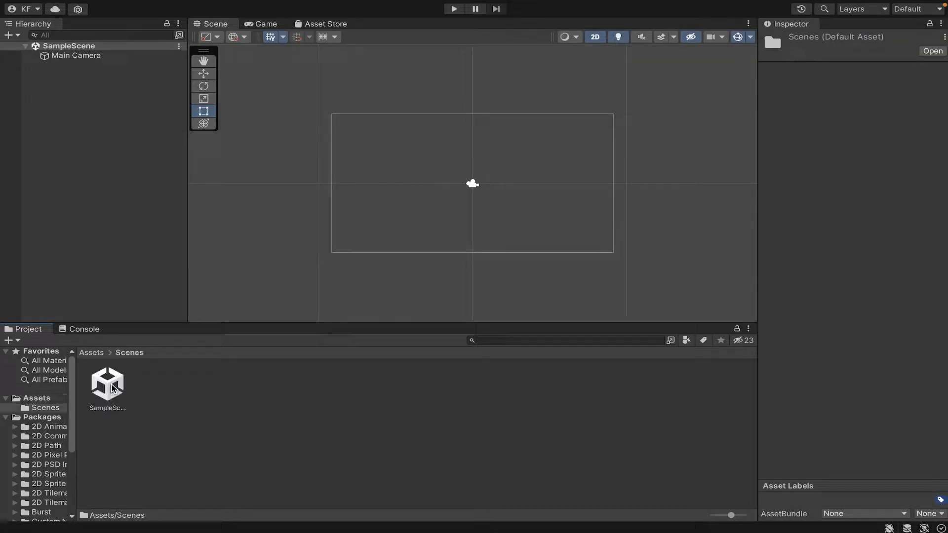
right_click(224, 411)
mouse_move(348, 207)
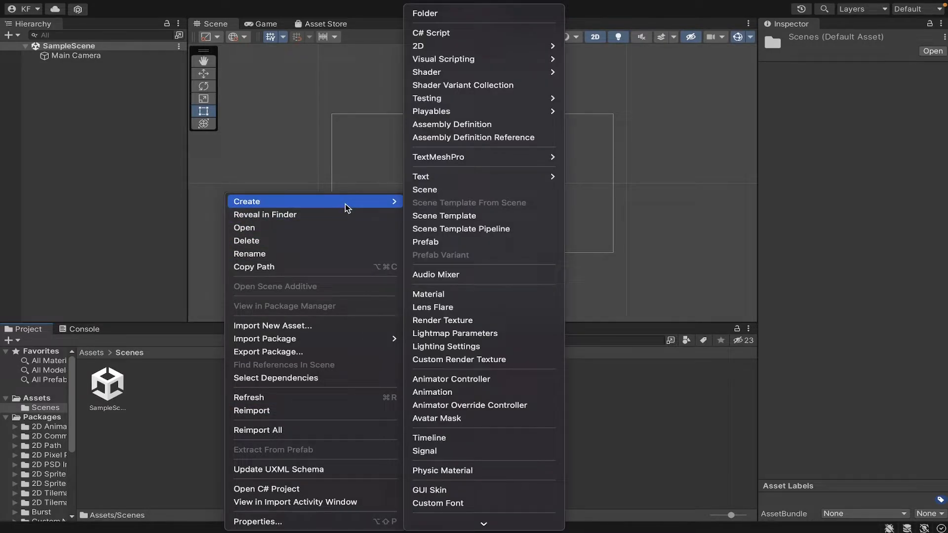
click(433, 191)
text(MainMenu)
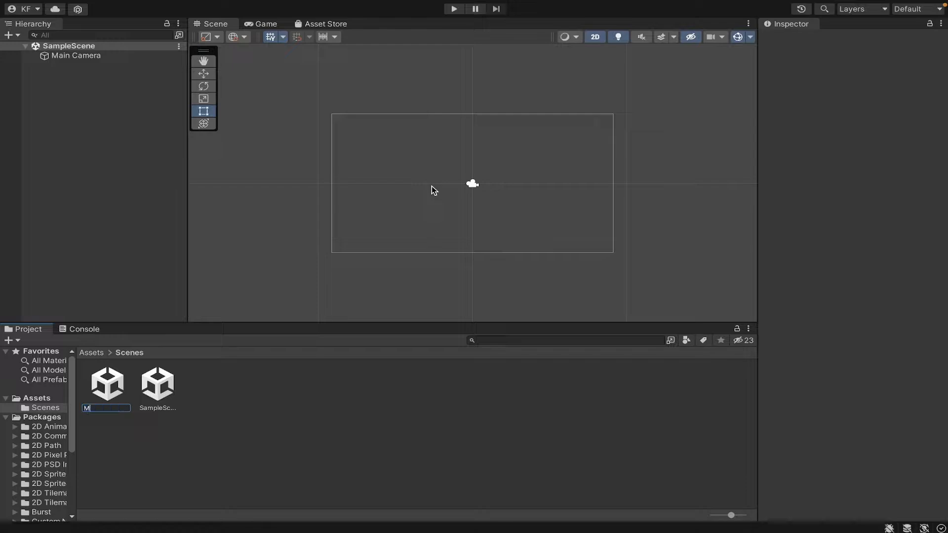
key(Return)
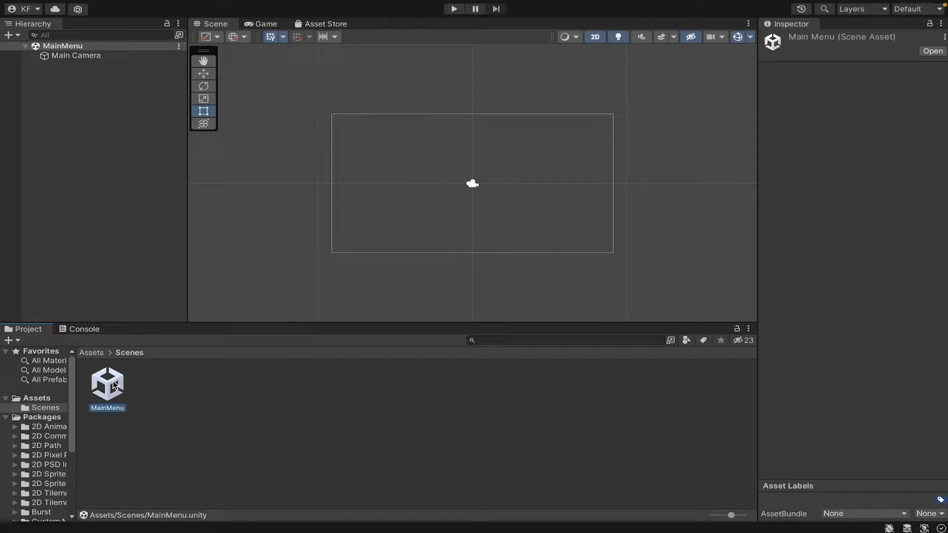
Preview the empty scene in the Game view and return to the Scene view
click(400, 423)
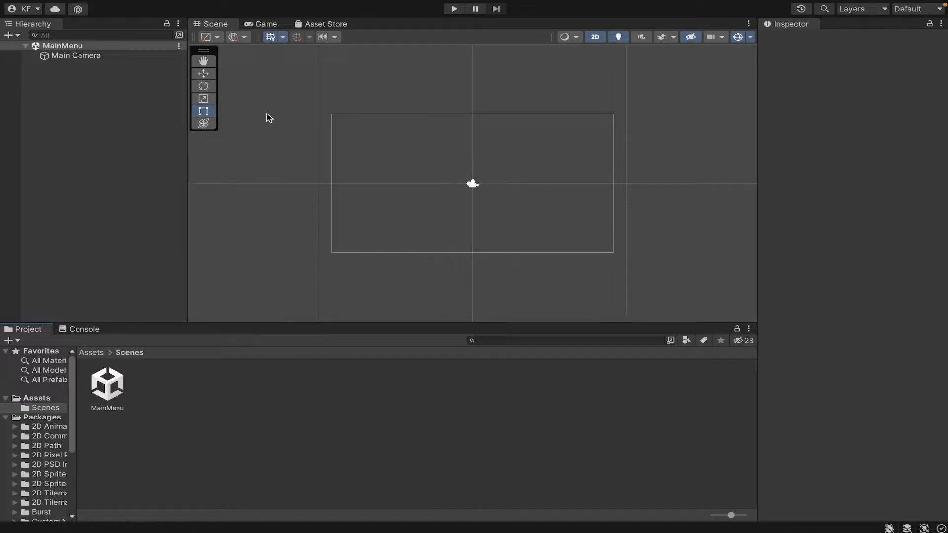
click(263, 26)
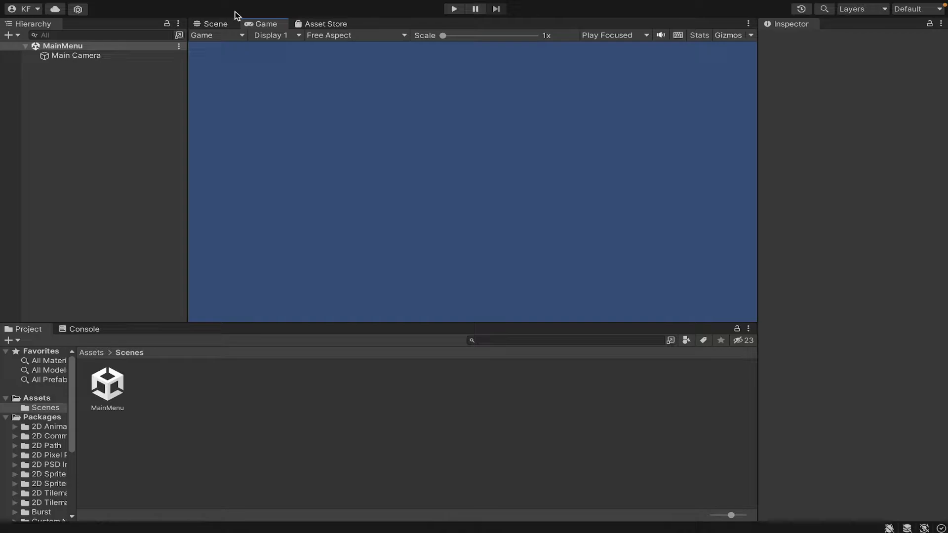
click(218, 24)
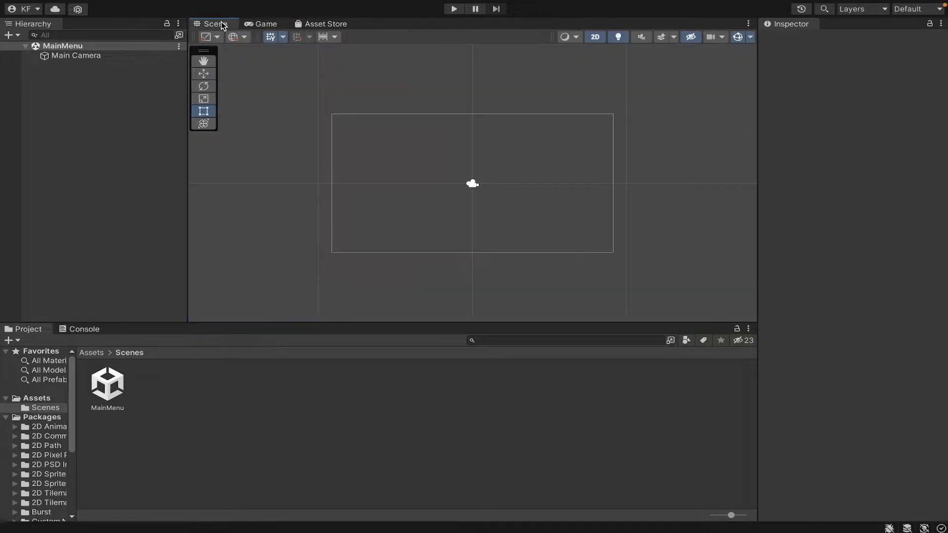
Add a TextMeshPro button to the scene hierarchy and import the TMP Essentials
right_click(108, 144)
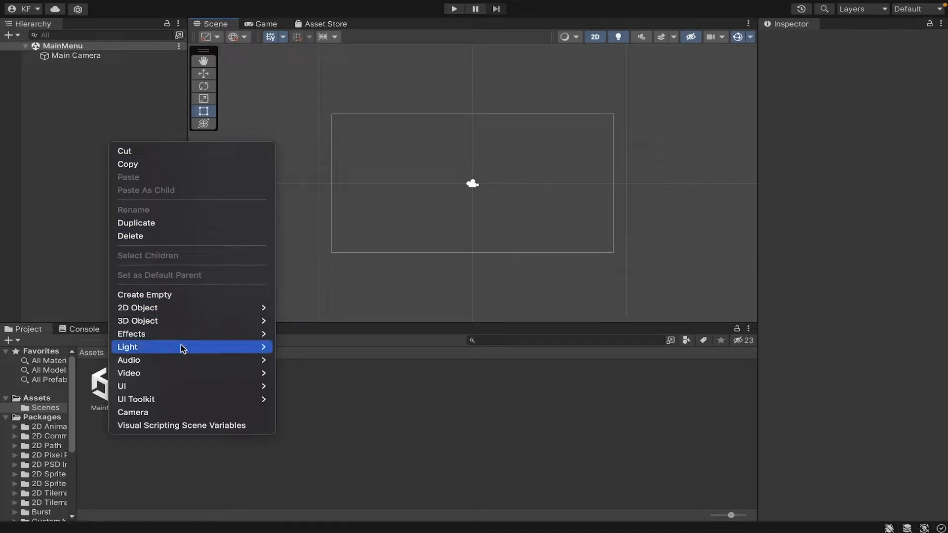
mouse_move(183, 385)
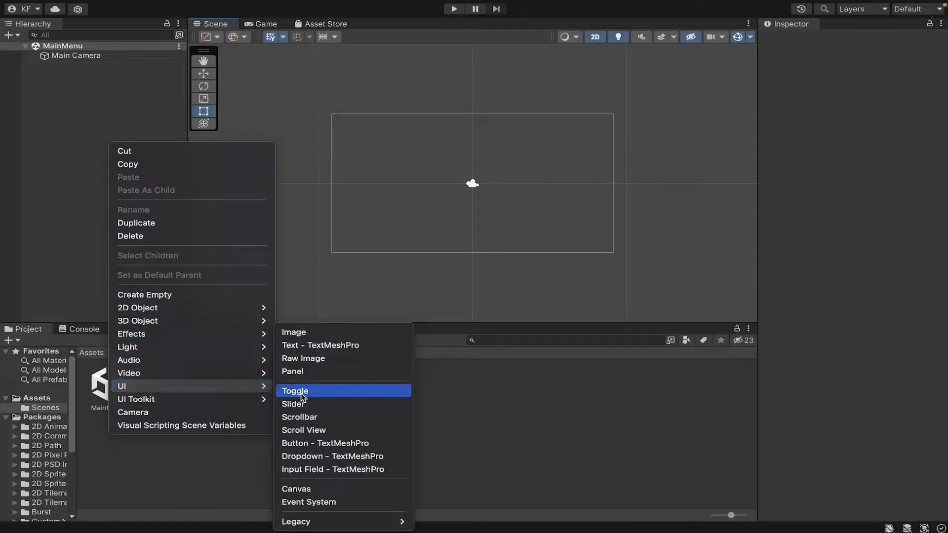
click(312, 443)
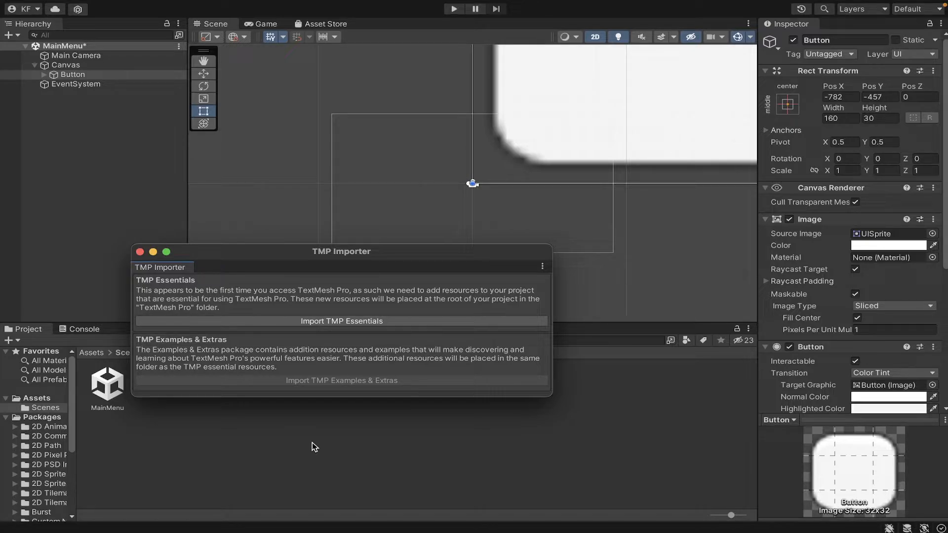
click(361, 324)
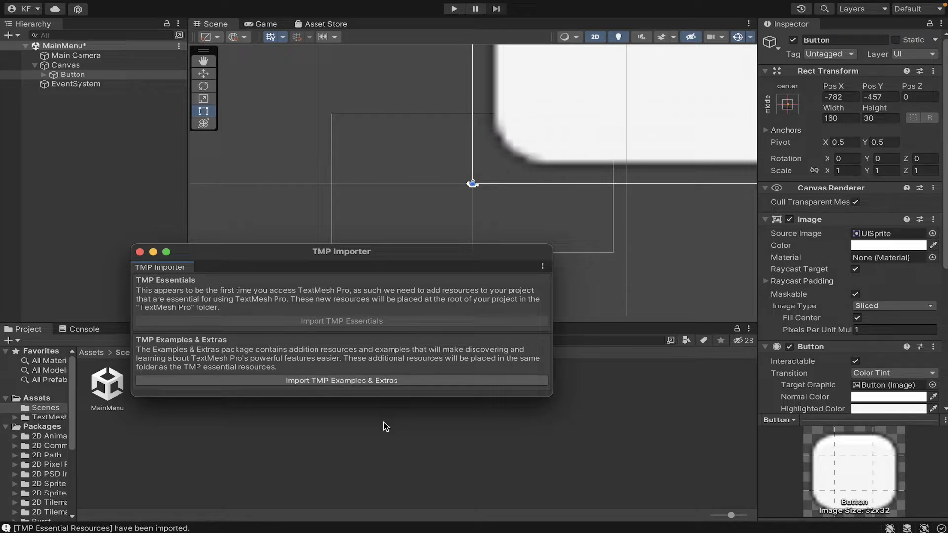
Select the button under the Canvas and duplicate it twice
click(114, 75)
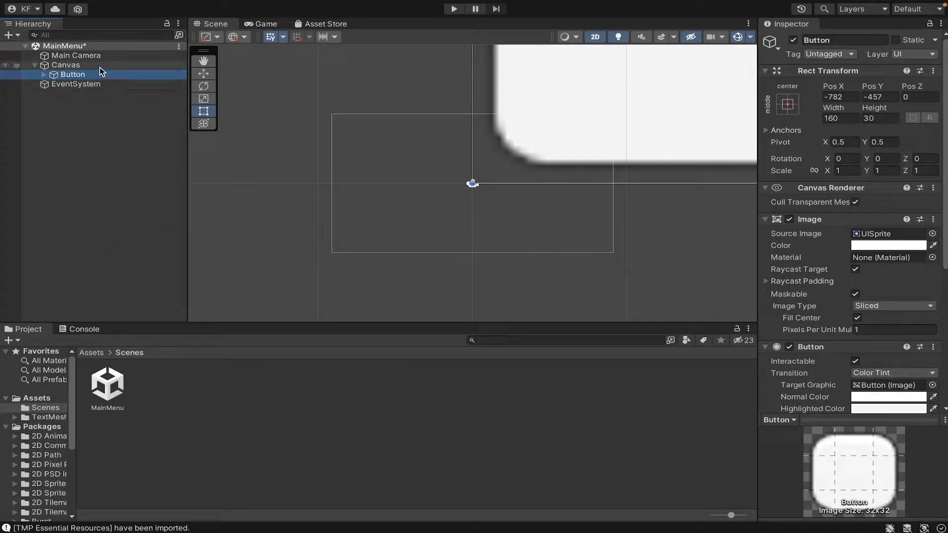
click(100, 66)
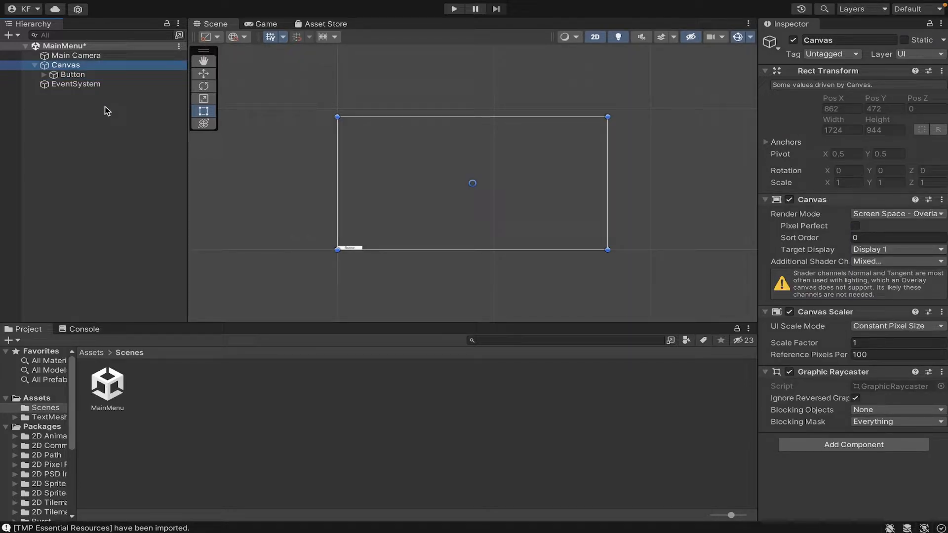
click(91, 75)
click(87, 65)
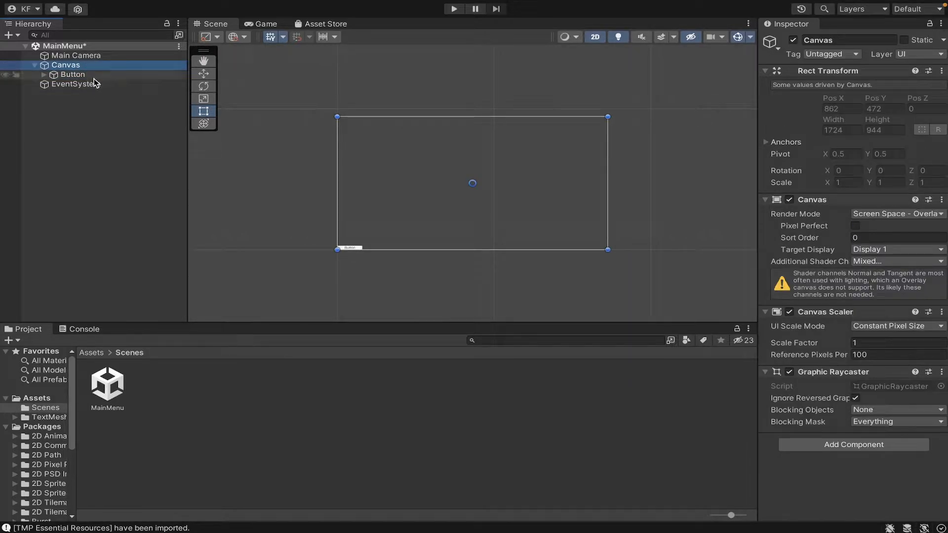
click(94, 77)
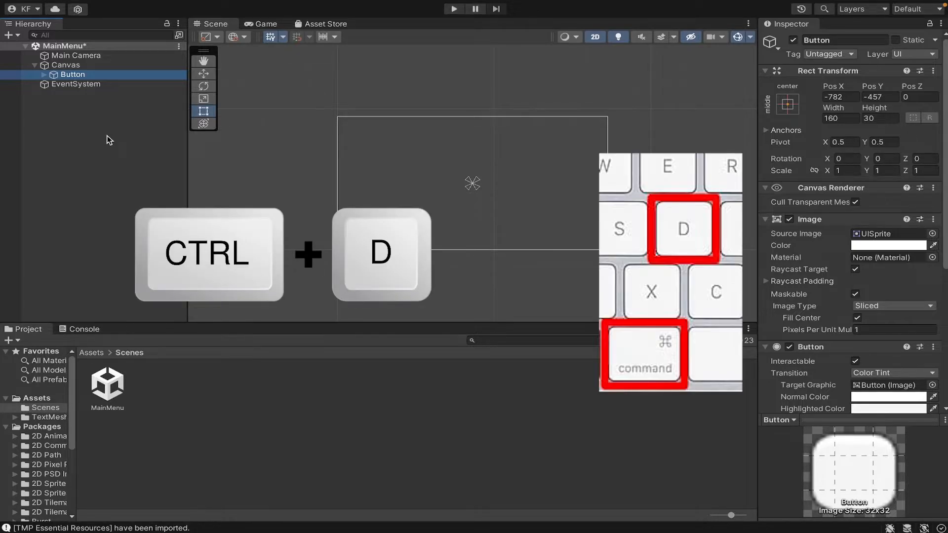
key(ctrl+d)
key(ctrl+d)
click(167, 172)
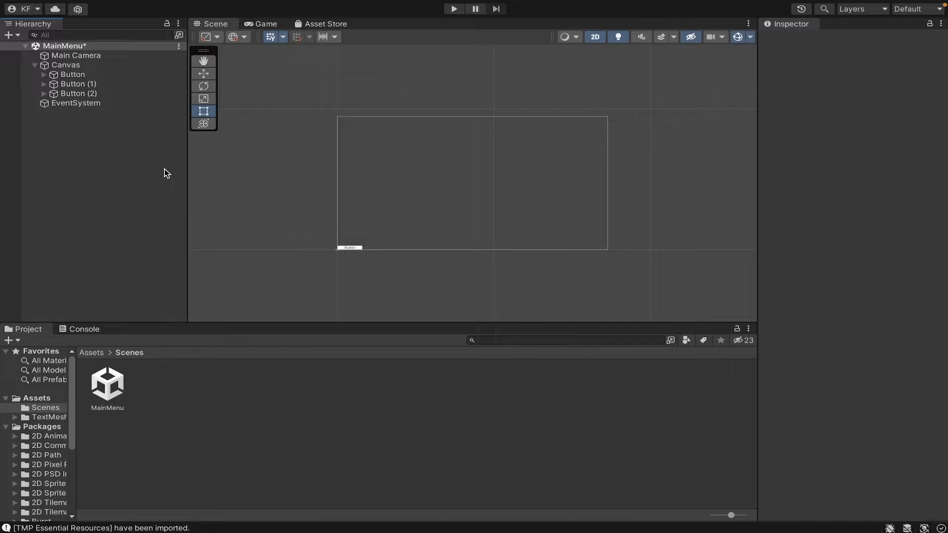
Rename the first button to PlayGameButton
right_click(119, 75)
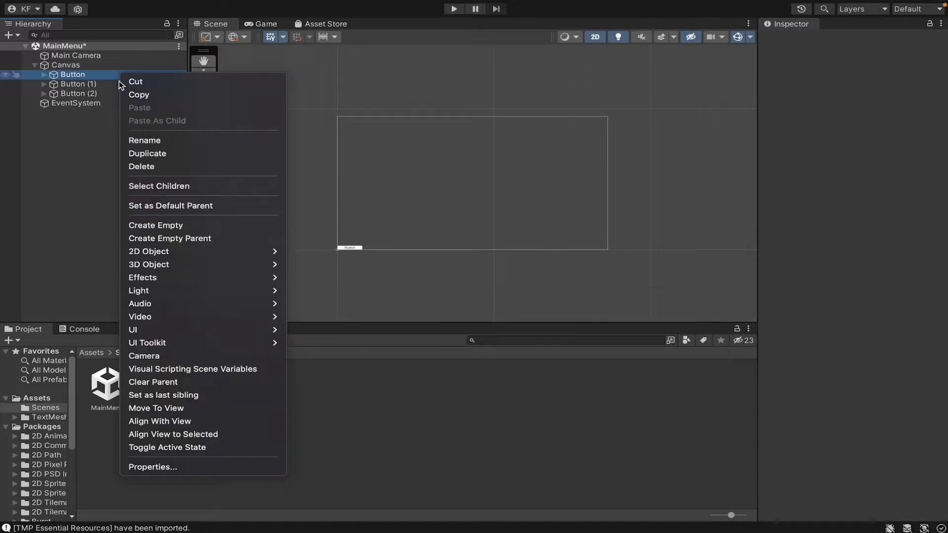
click(146, 140)
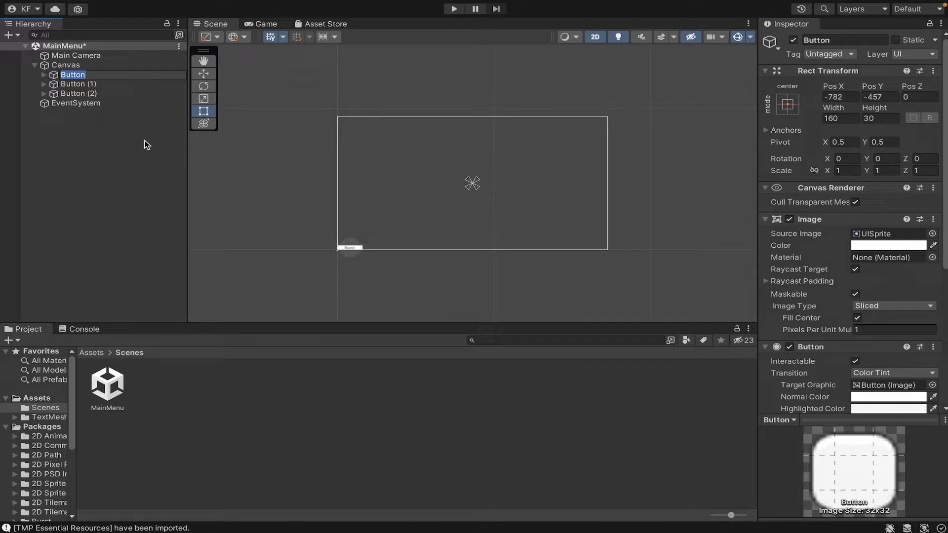
text(PlayGameButton)
key(Return)
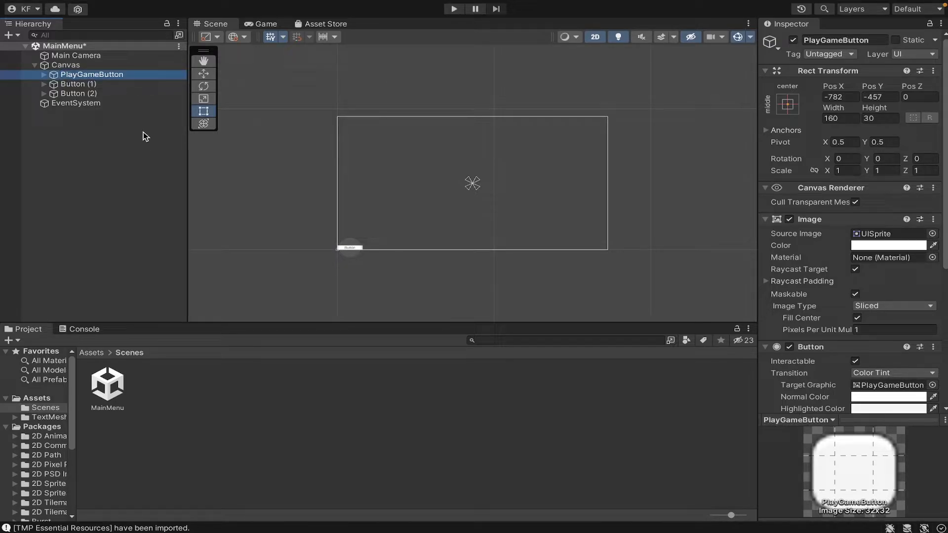
Rename the other two buttons to OptionsMenuButton and QuitGameButton
click(131, 82)
right_click(132, 82)
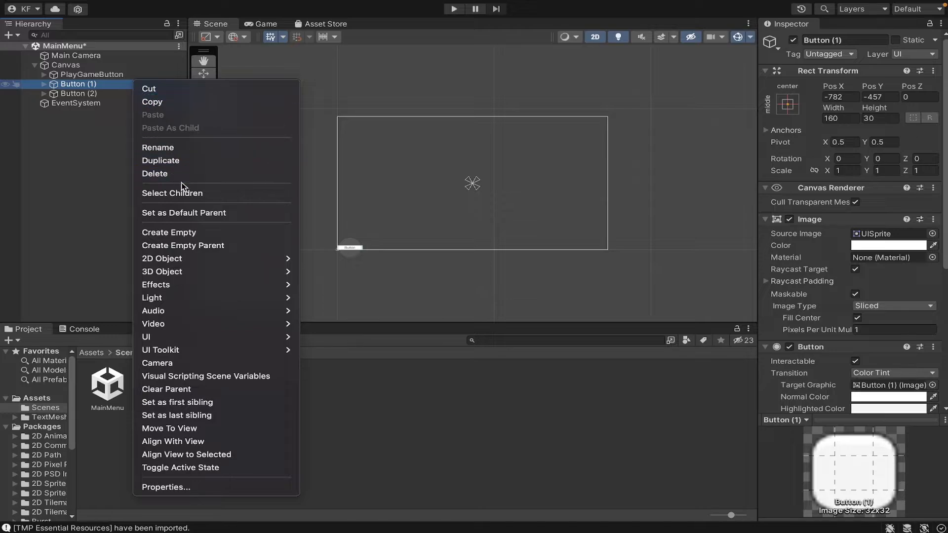
click(183, 148)
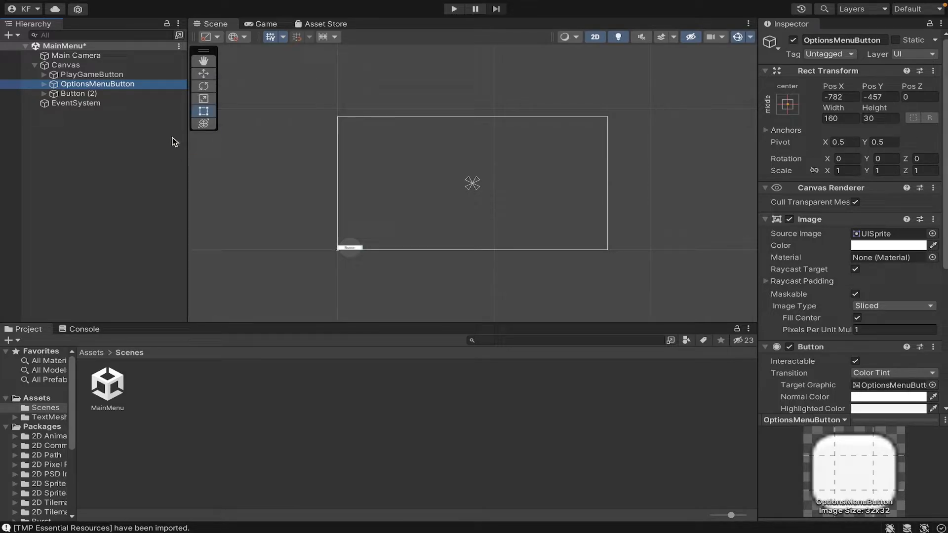
click(139, 101)
click(138, 93)
right_click(138, 93)
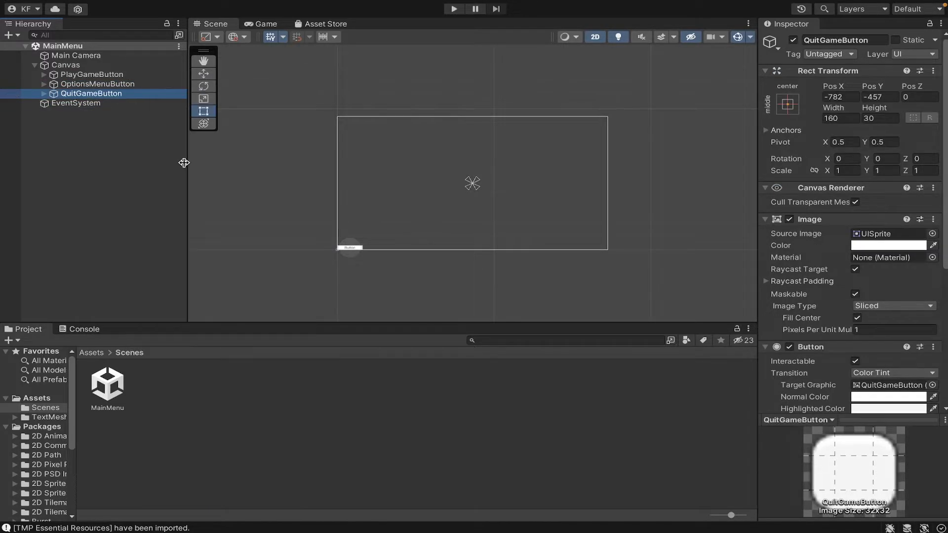
Select all three buttons and set their Pos X and Pos Y to 0
click(141, 75)
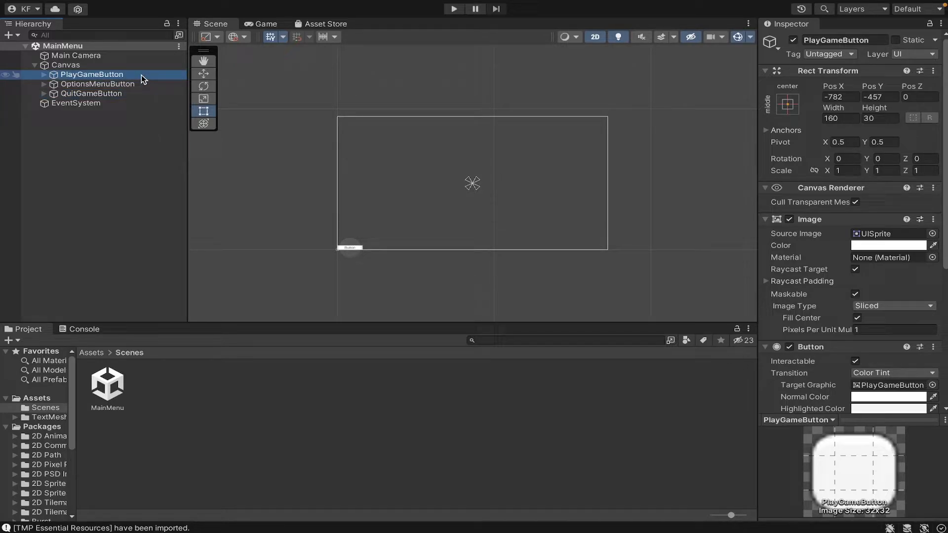
shift+click(140, 94)
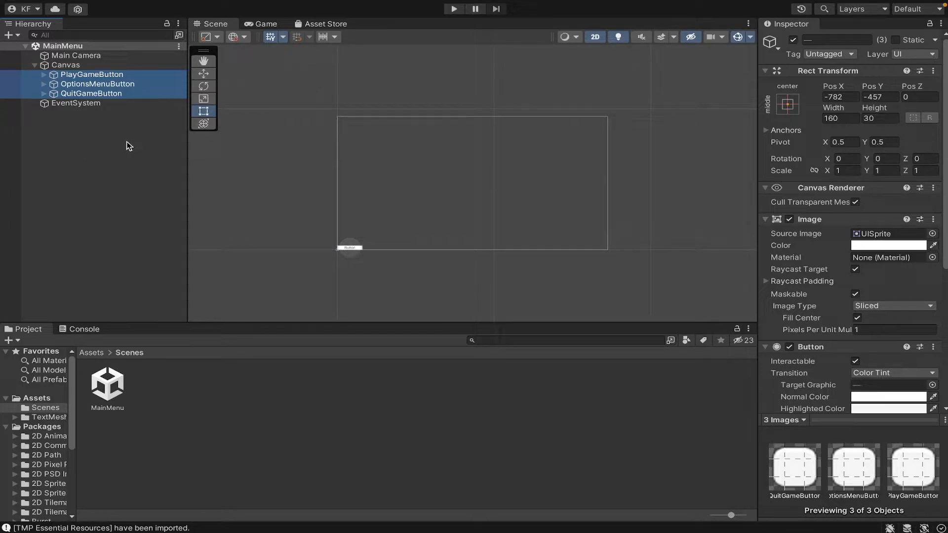
click(840, 97)
text(0)
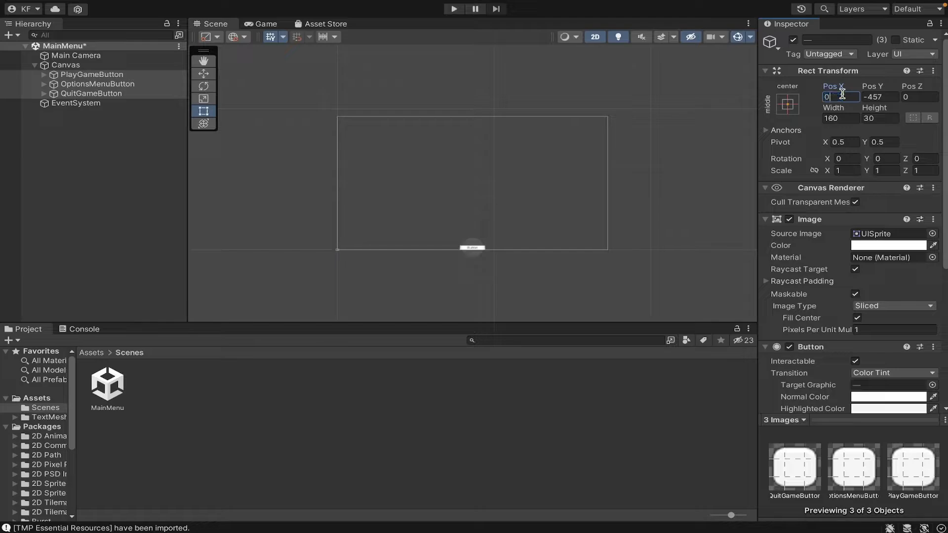
key(Tab)
text(0)
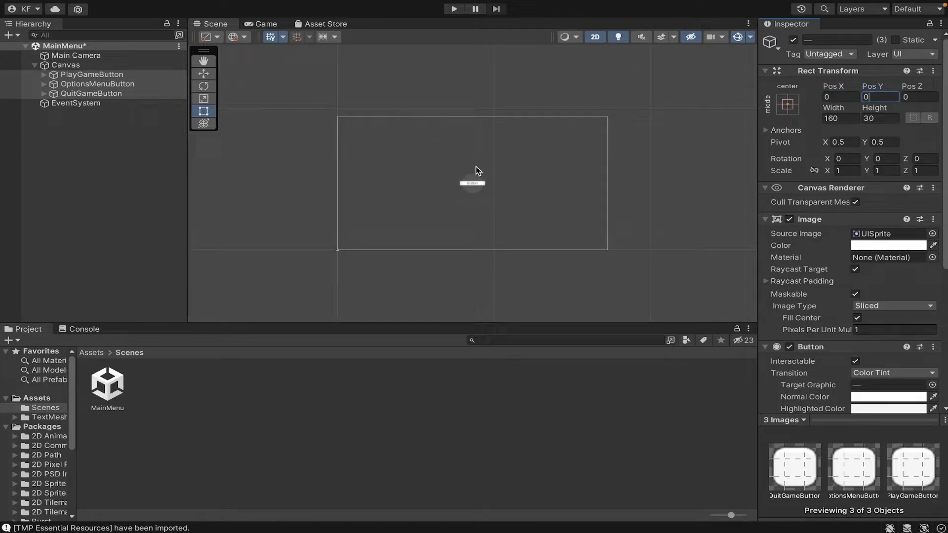
Set the three buttons' width to 180 and height to 45, checking the result in the Game view
click(840, 118)
text(180)
key(Tab)
text(45)
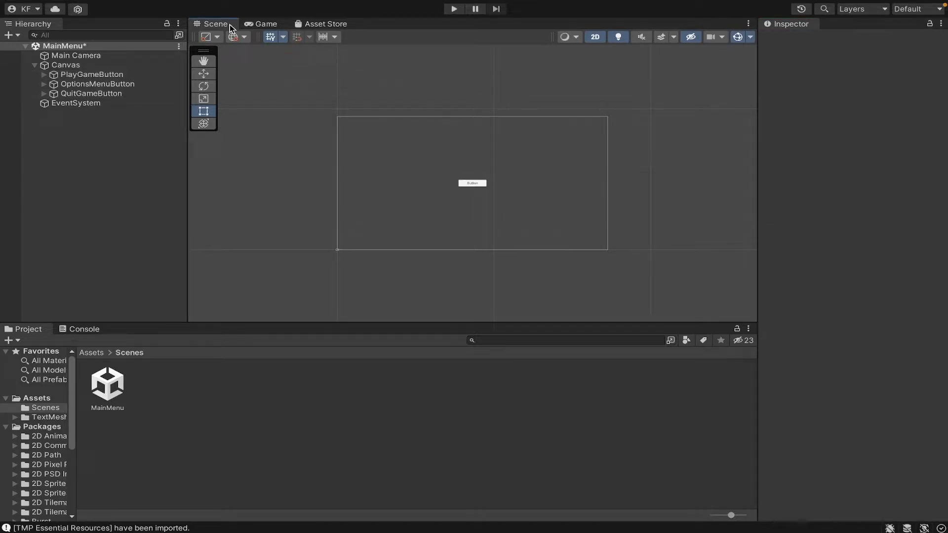
click(257, 24)
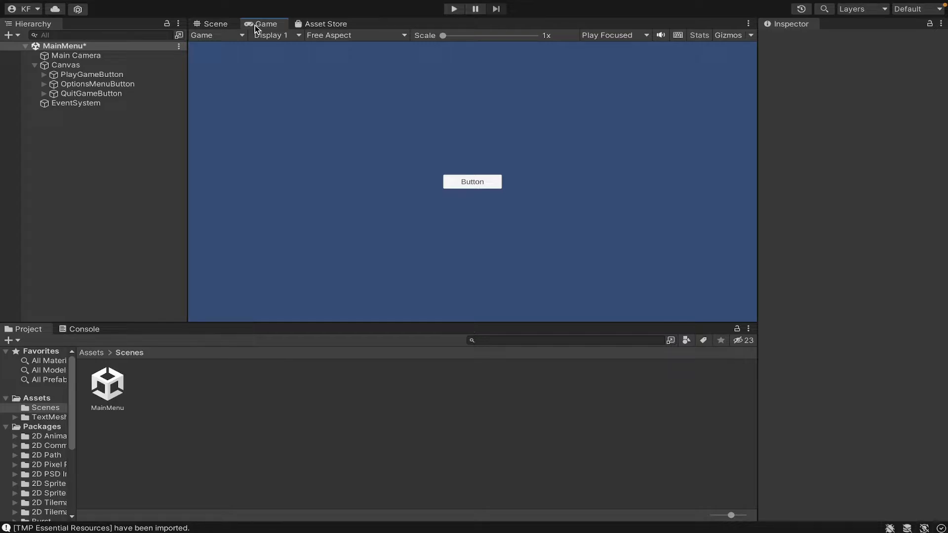
click(228, 24)
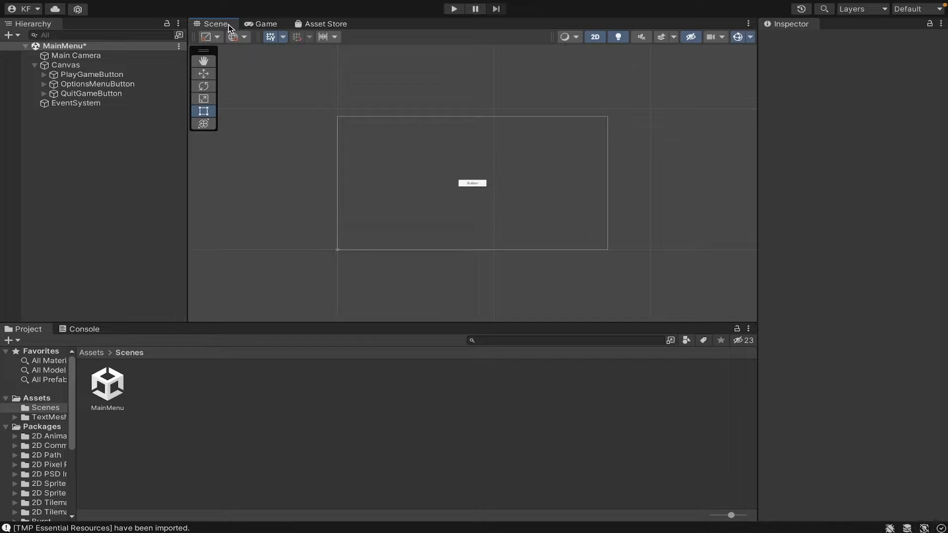
Move PlayGameButton upward and set its Pos Y to 120
click(127, 76)
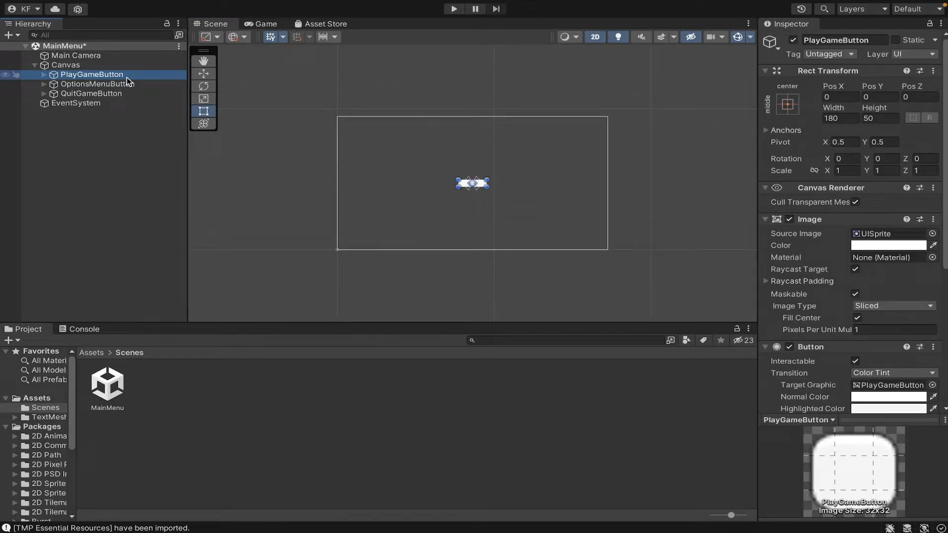
click(203, 74)
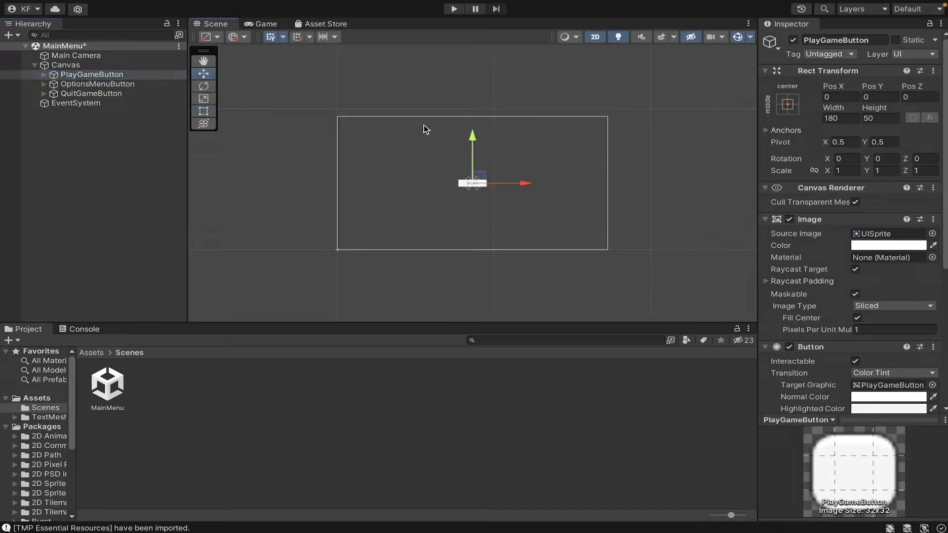
drag(470, 154, 477, 137)
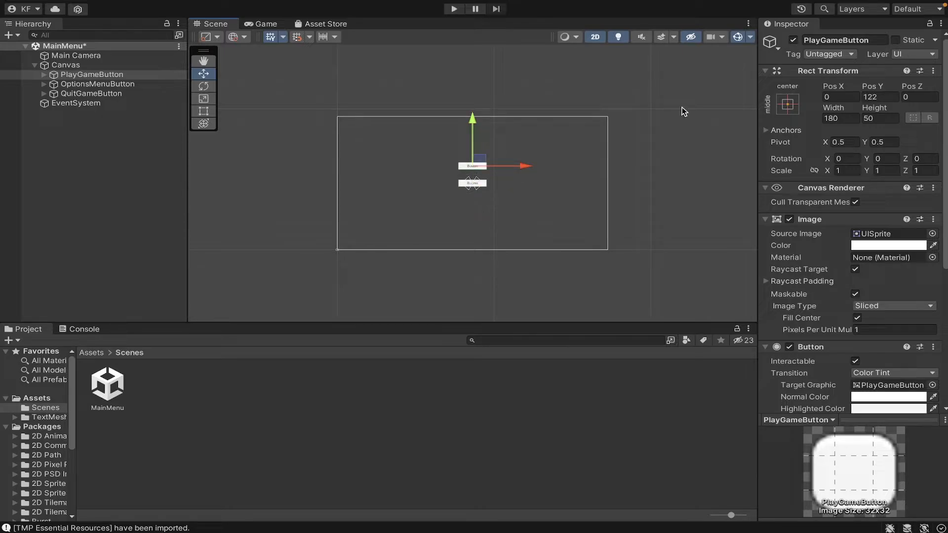
click(877, 97)
text(120)
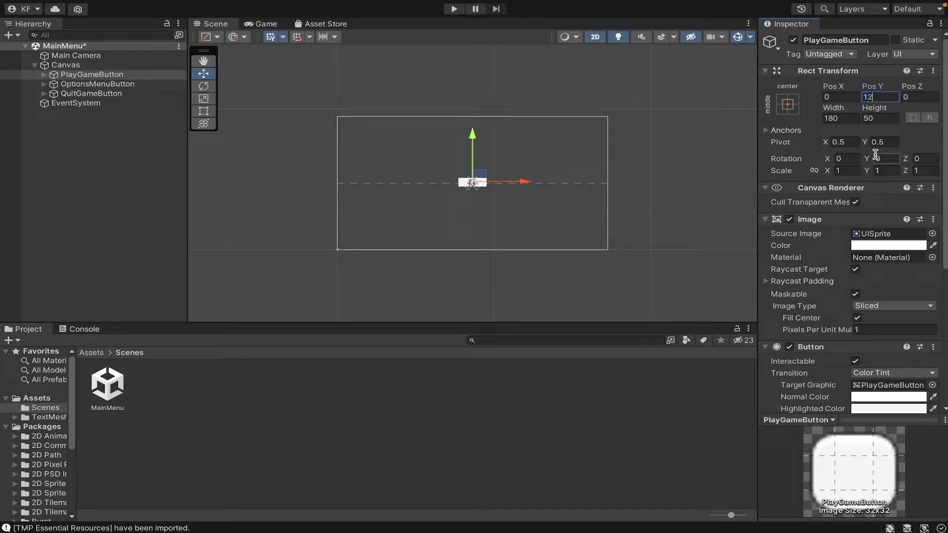
Set QuitGameButton's Pos Y to -120 and check the button layout in the Game view
click(163, 96)
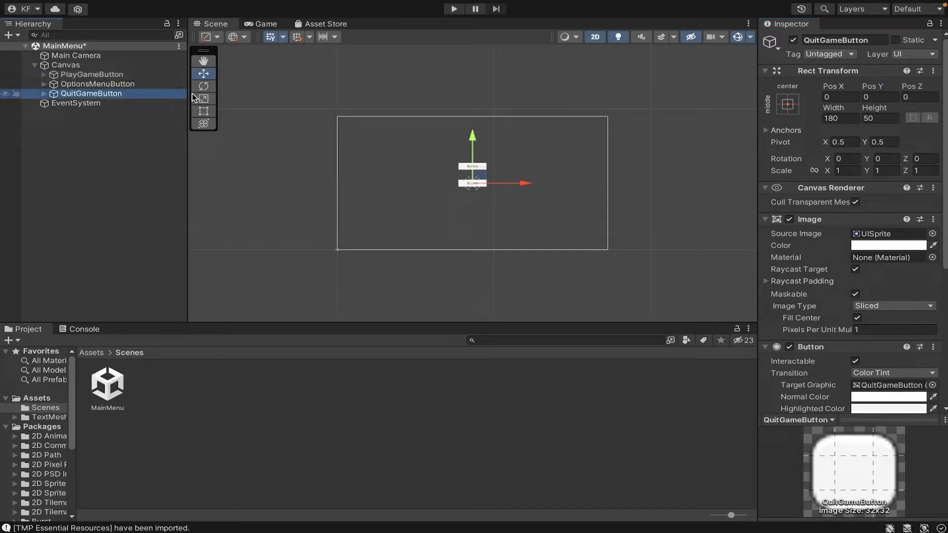
click(872, 96)
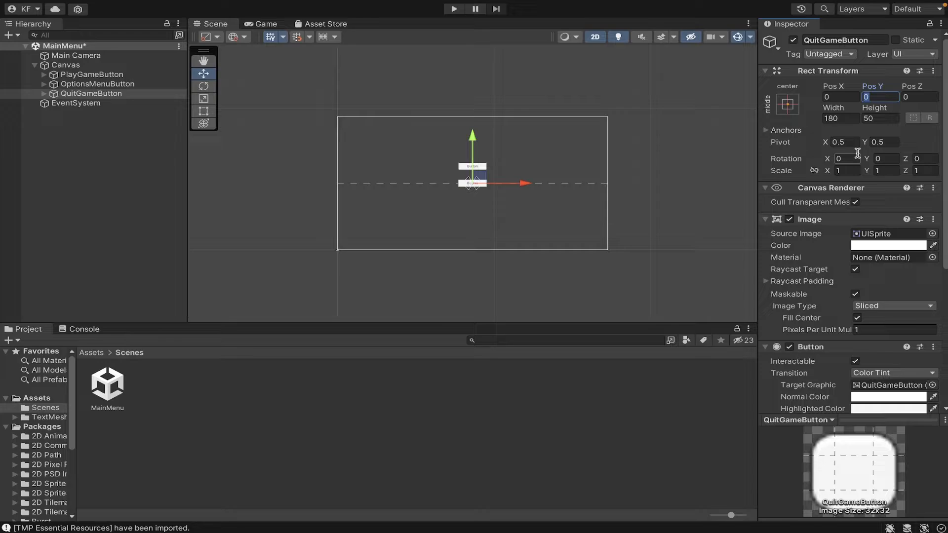
text(-120)
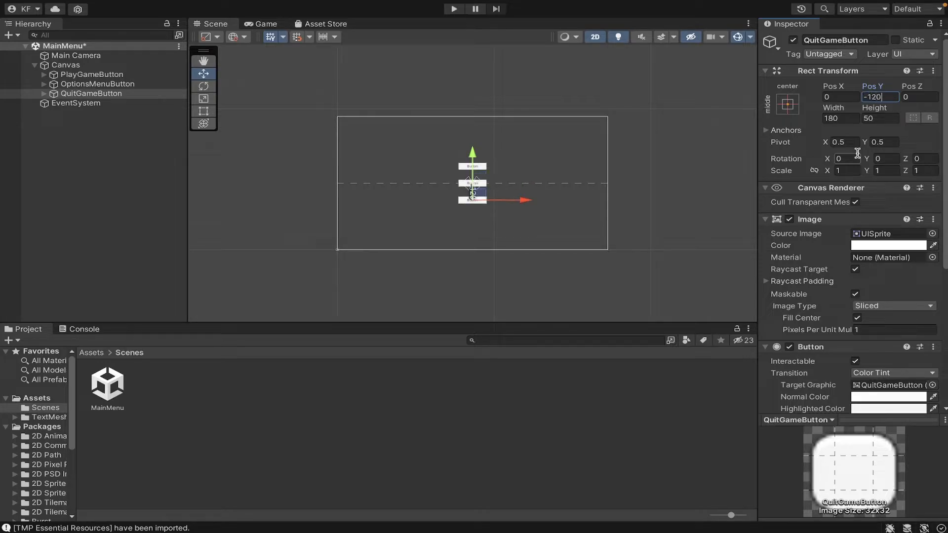
click(259, 24)
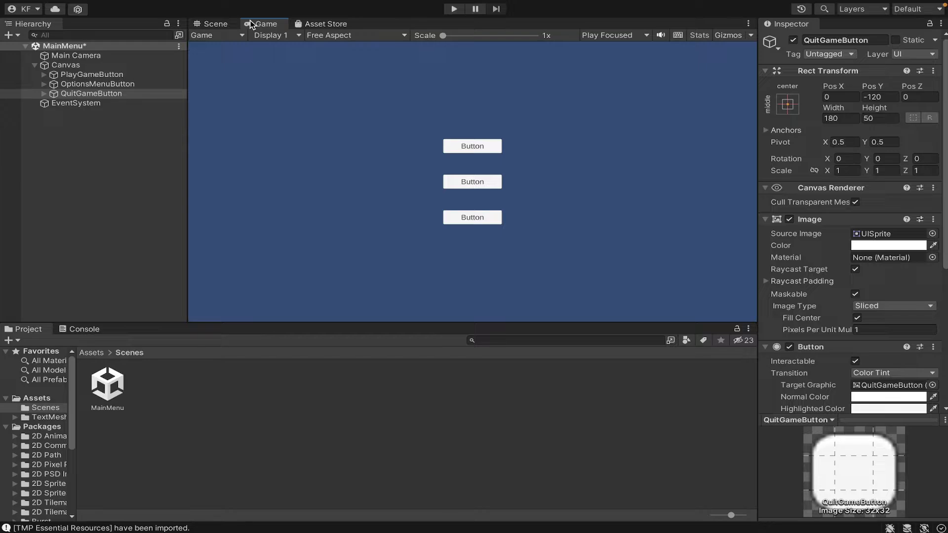
click(215, 23)
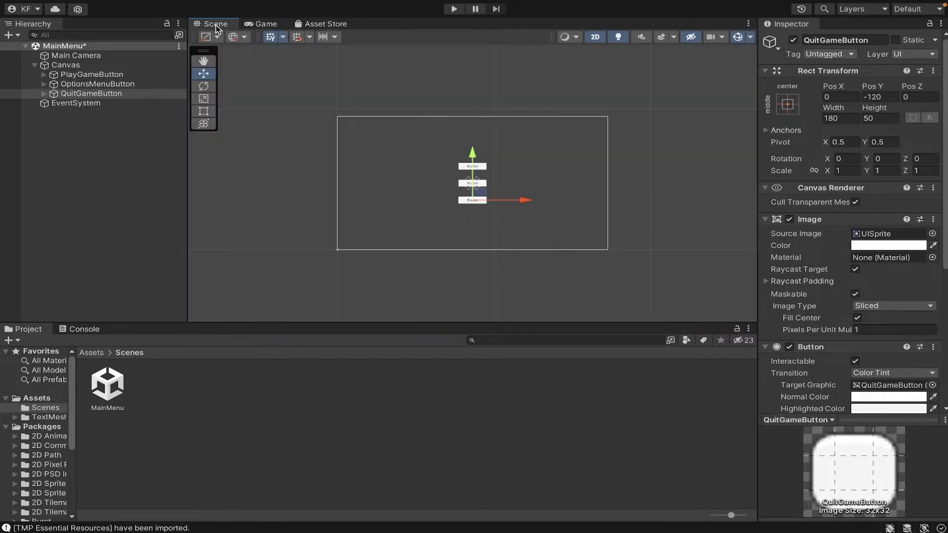
Expand the three buttons and change PlayGameButton's label text to Play
click(43, 75)
click(44, 94)
click(43, 112)
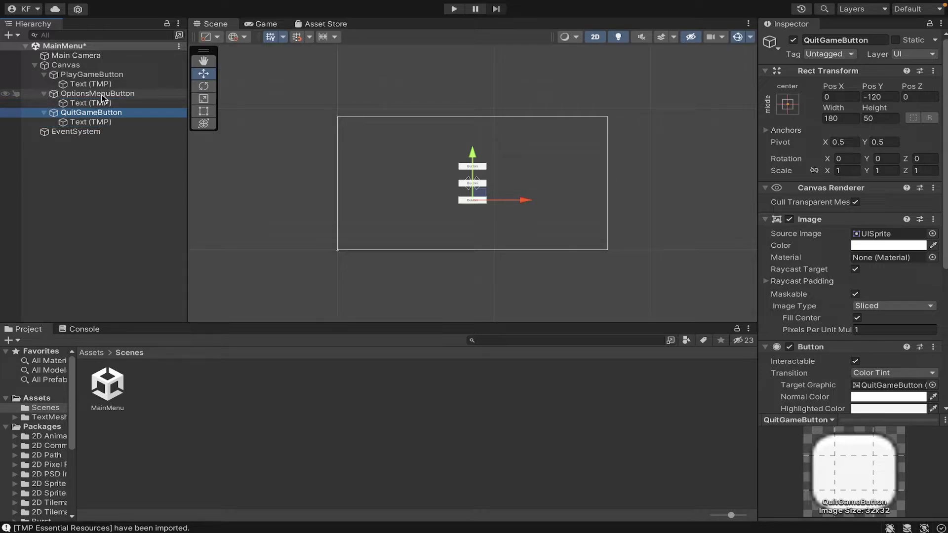
click(116, 85)
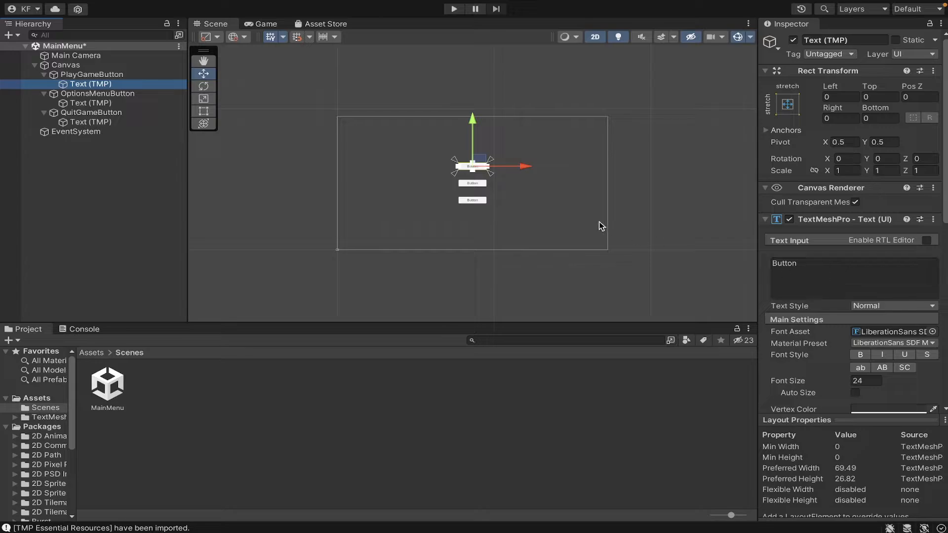
click(792, 290)
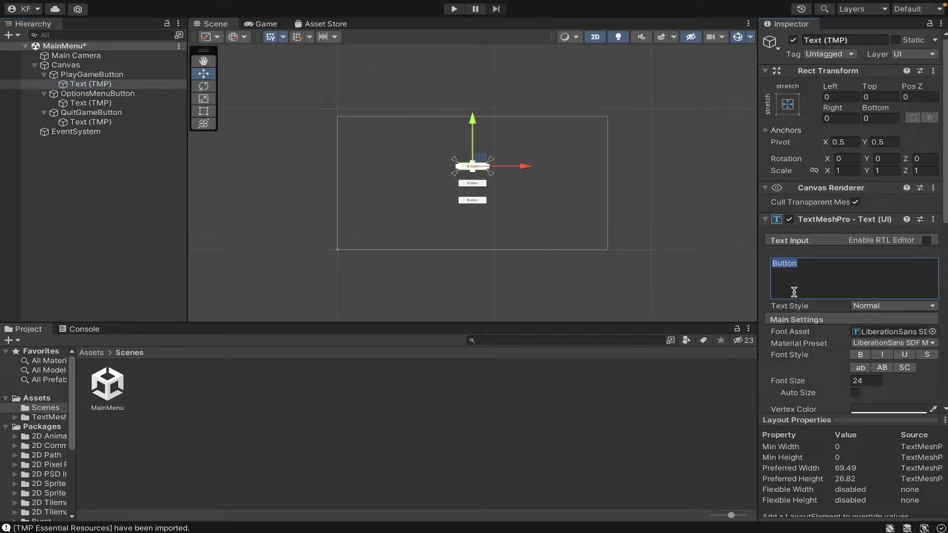
text(Play)
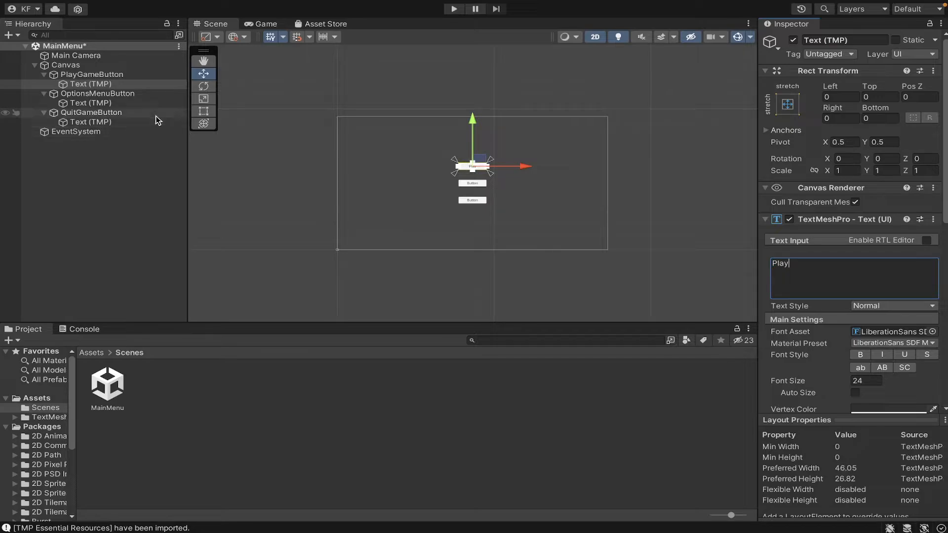
Change the OptionsMenuButton and QuitGameButton label texts to Options and Quit
click(147, 102)
click(790, 285)
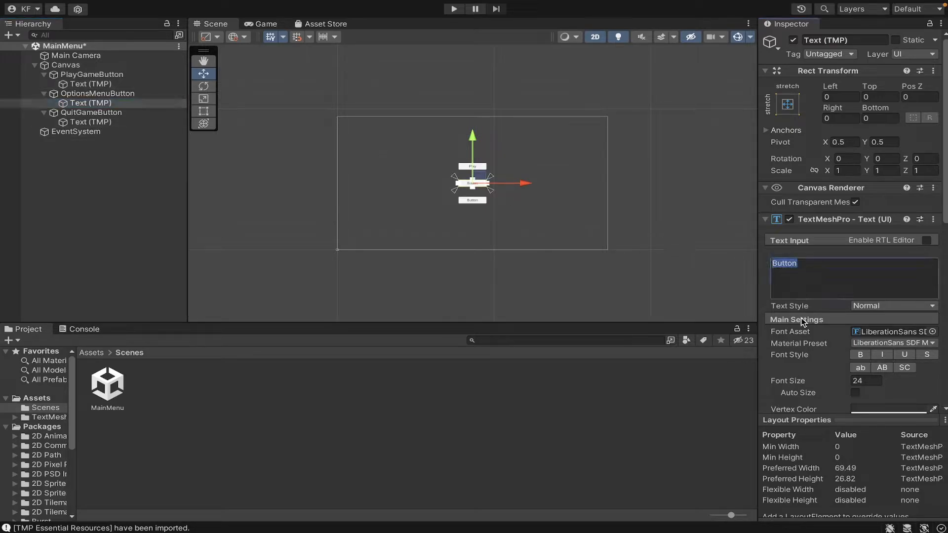
text(Options)
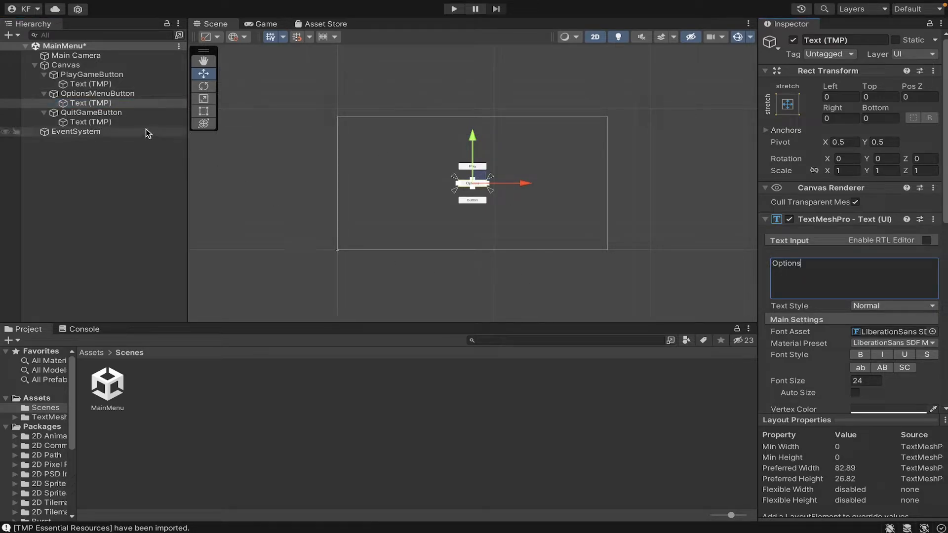
click(131, 123)
click(855, 275)
text(Quit)
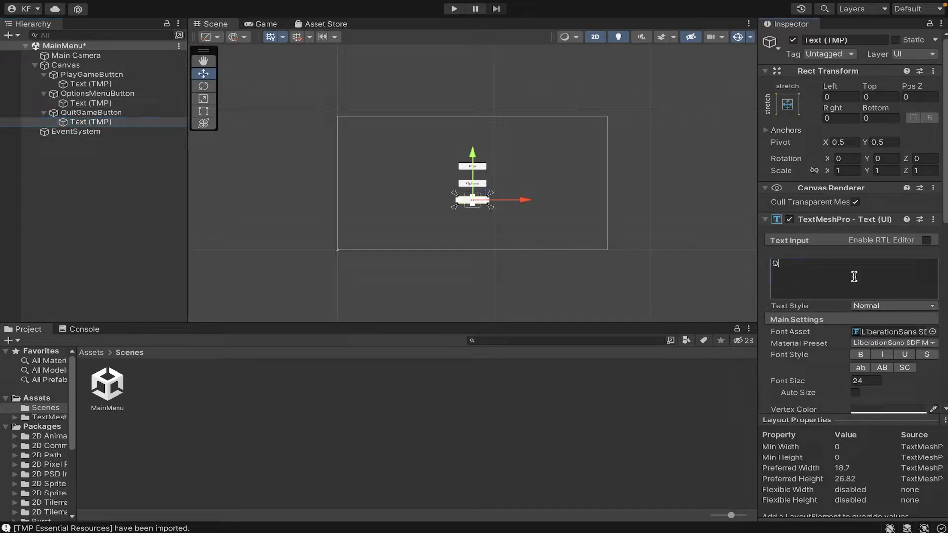
Save the scene and collapse the button entries in the hierarchy
click(161, 217)
key(ctrl+s)
click(44, 113)
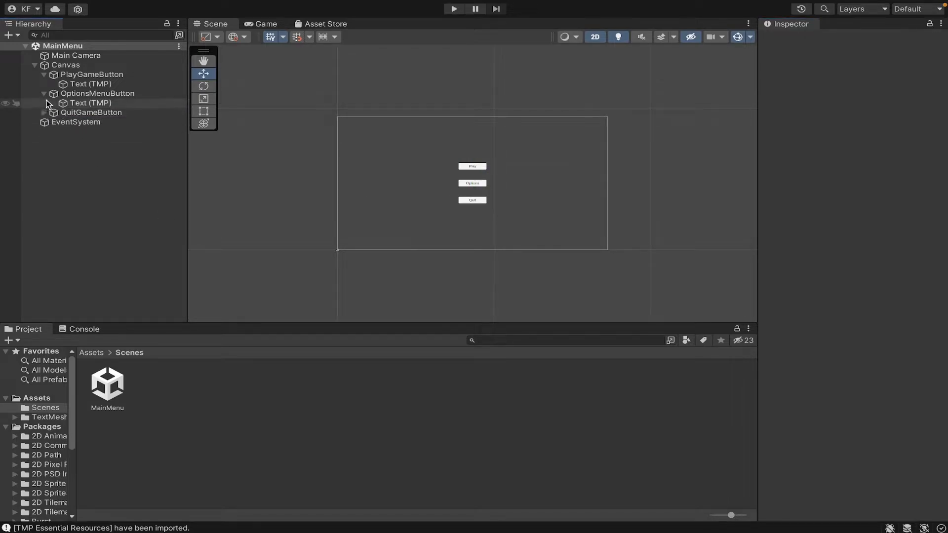
click(44, 93)
click(44, 74)
Run the scene in Play mode from the Game view to test the menu buttons, then stop
click(277, 23)
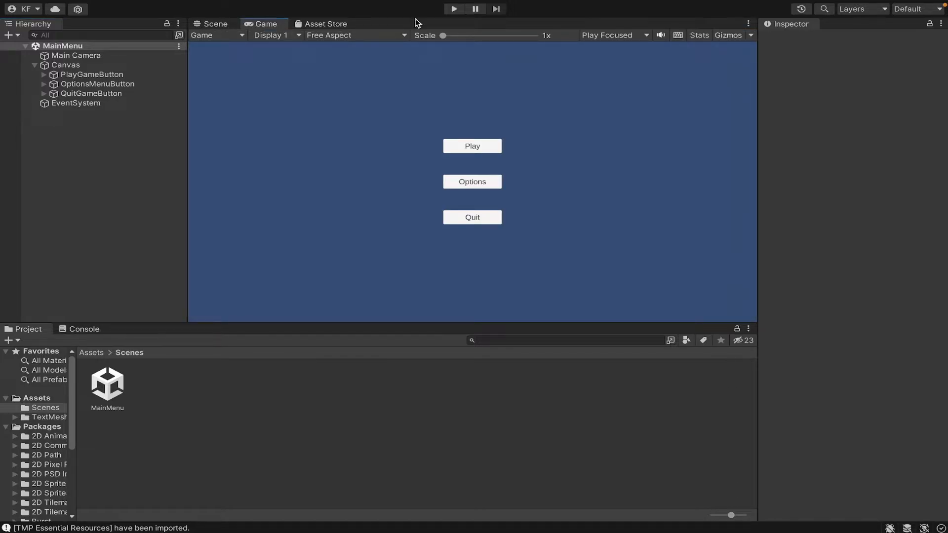
click(455, 9)
click(486, 146)
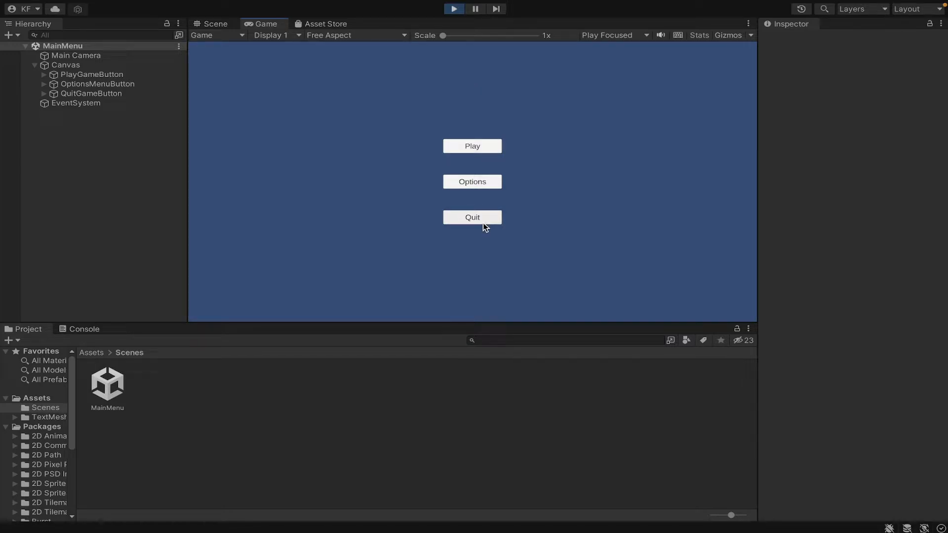
click(454, 10)
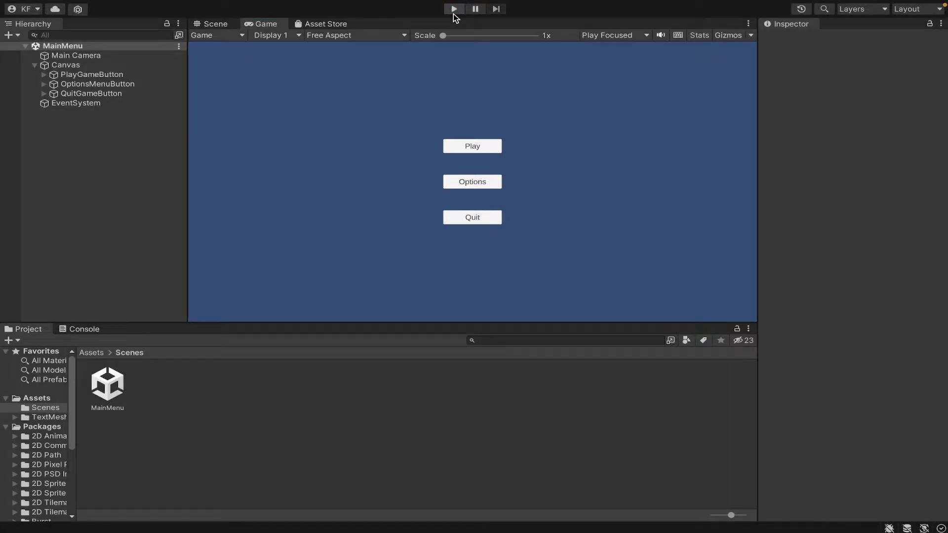
Create an empty GameObject named Controller and move it below Main Camera in the hierarchy
right_click(148, 144)
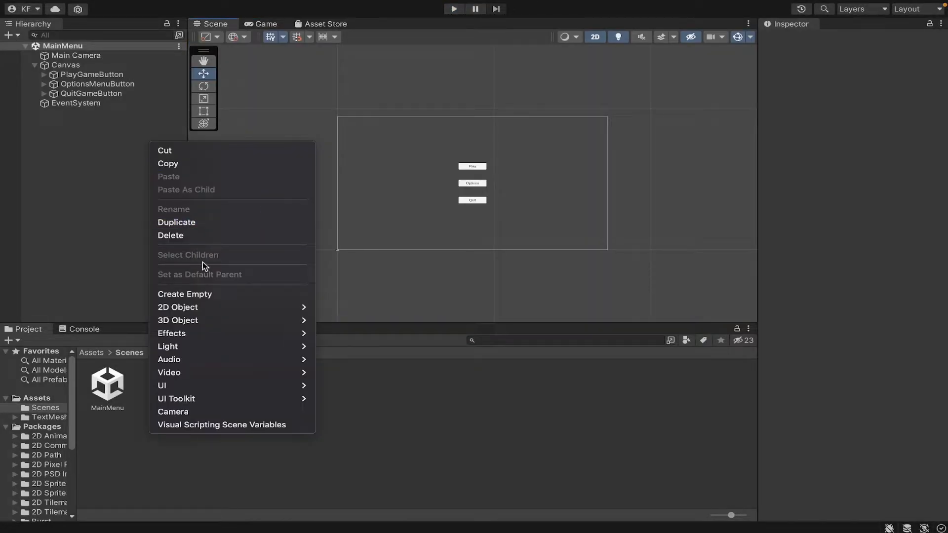
click(202, 295)
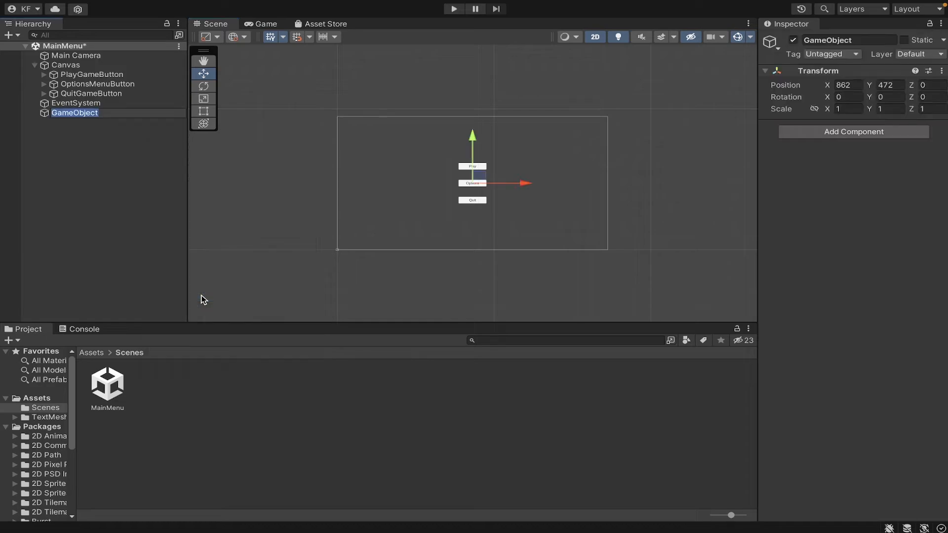
text(Controller)
key(Return)
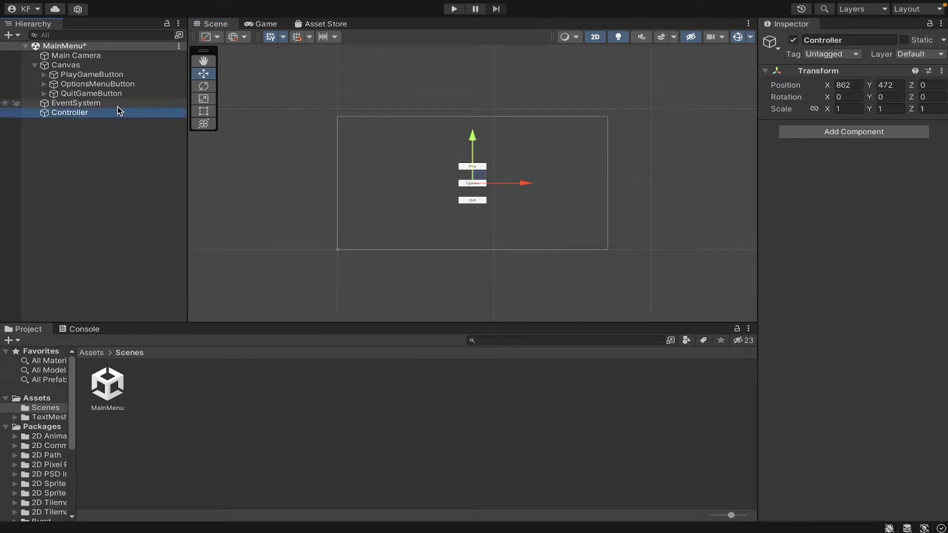
drag(118, 118, 99, 61)
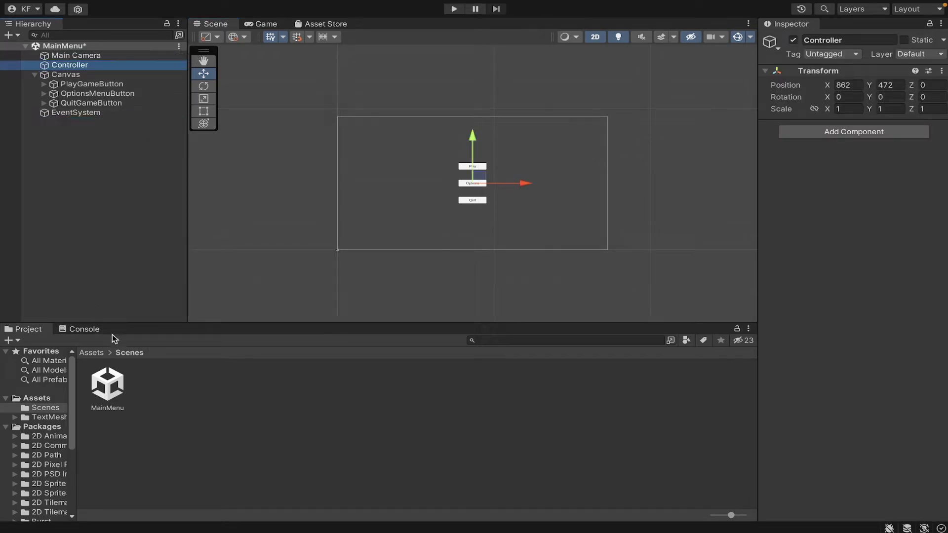
Create a new folder named Scripts in the Assets folder
click(94, 351)
right_click(257, 408)
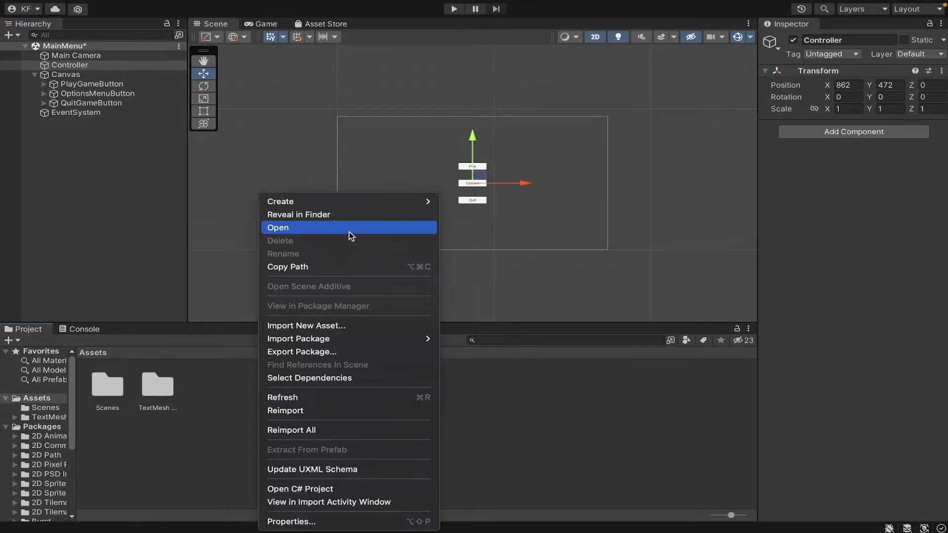
mouse_move(372, 205)
click(509, 17)
text(Scripts)
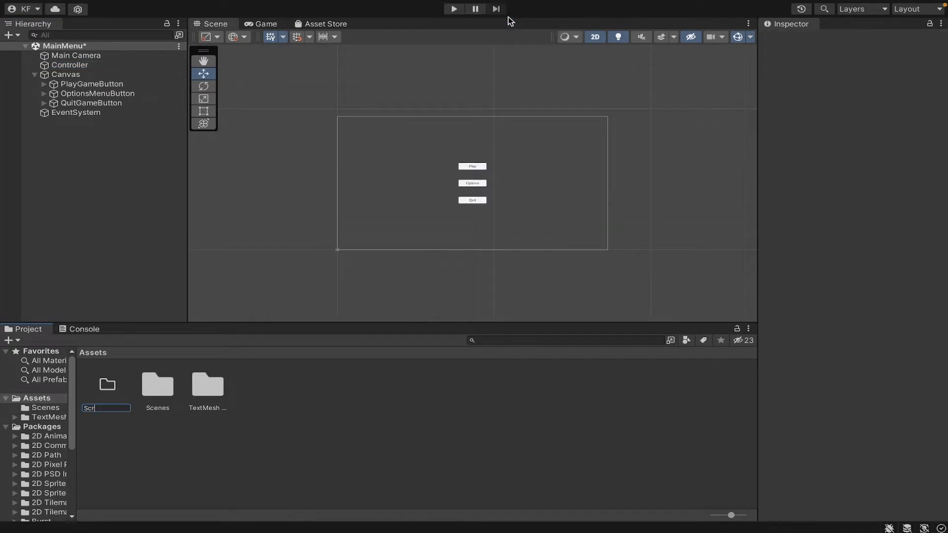
key(Return)
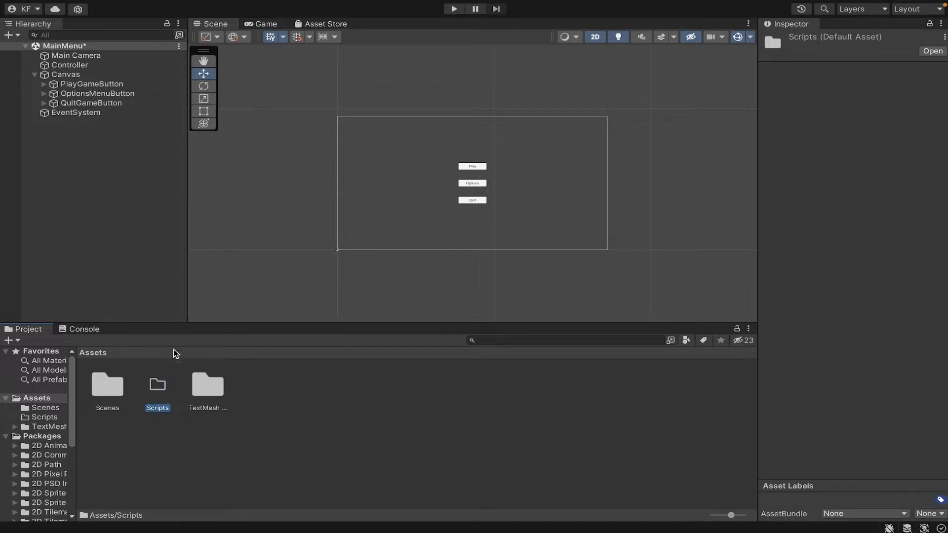
Inside the Scripts folder, create a C# script named MainMenuController
double_click(159, 388)
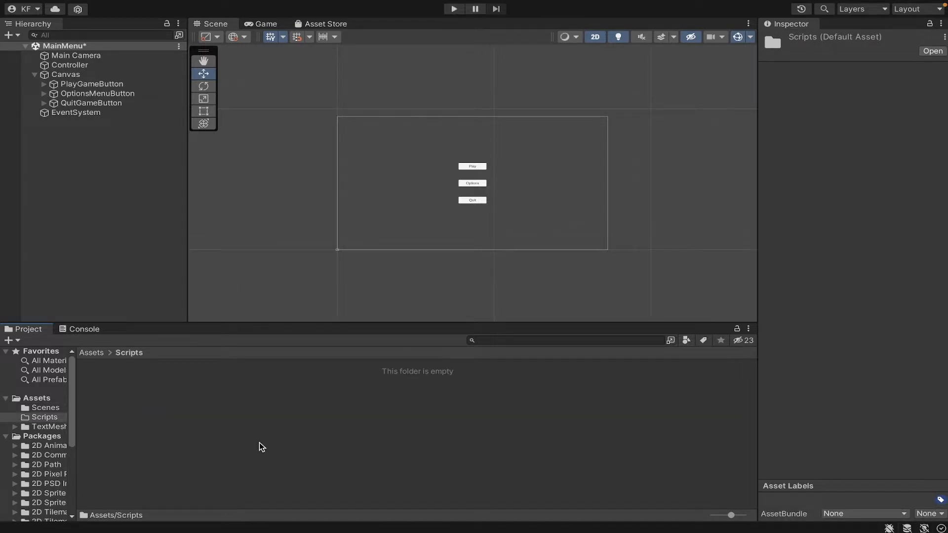
right_click(260, 443)
mouse_move(378, 196)
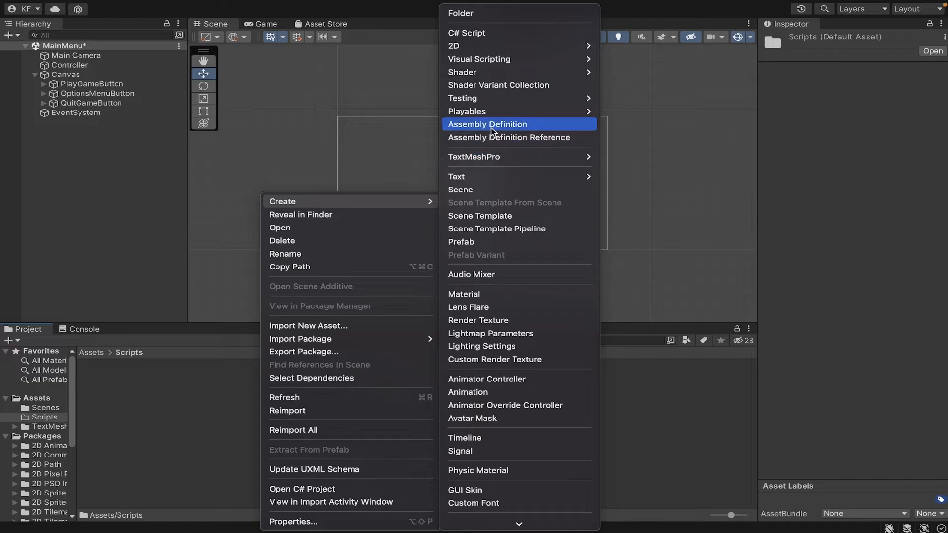
click(491, 35)
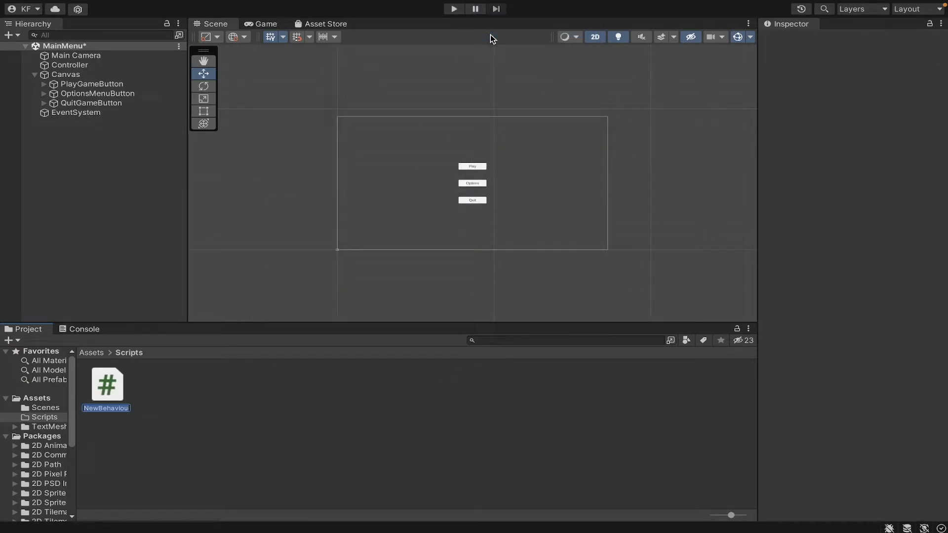
text(MainMenuController)
key(Return)
Open MainMenuController in the code editor and add a using UnityEngine.UI; directive
double_click(107, 384)
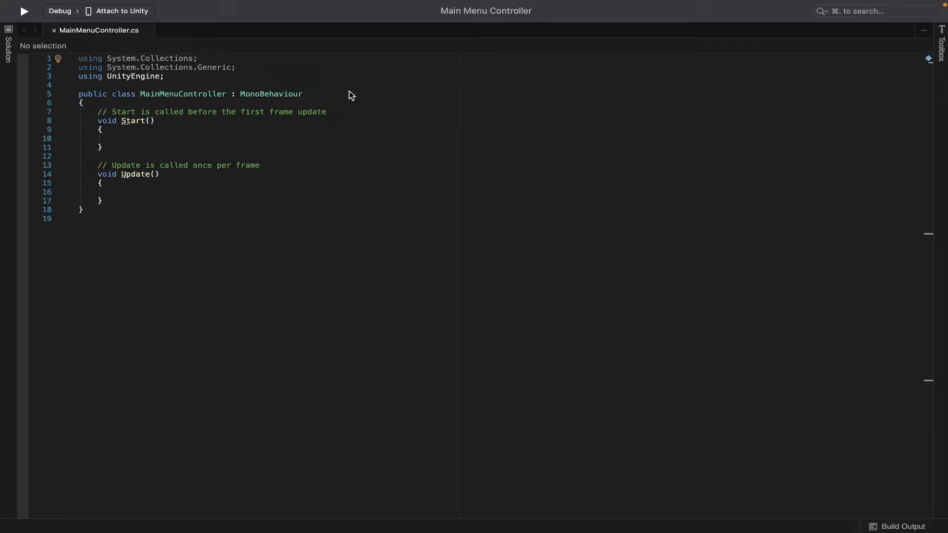
click(175, 77)
key(Return)
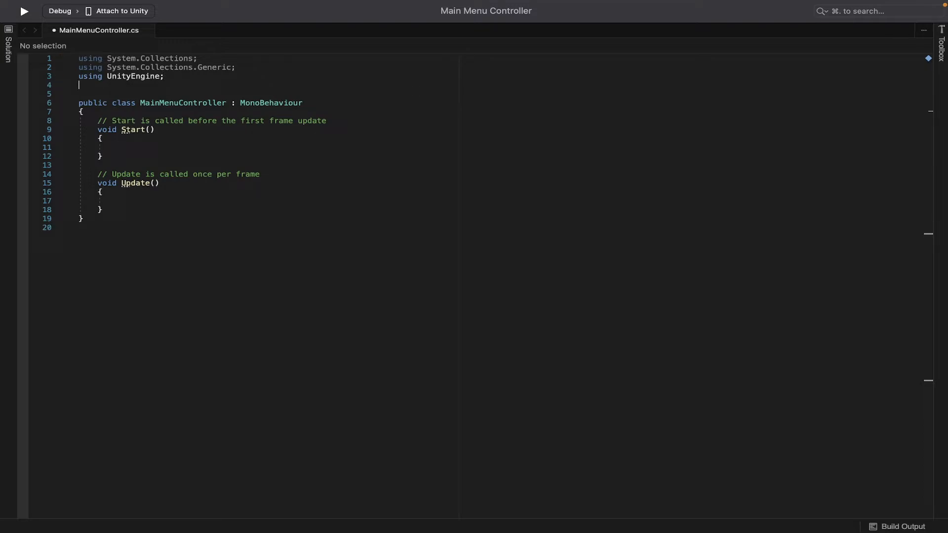
text(using Uni)
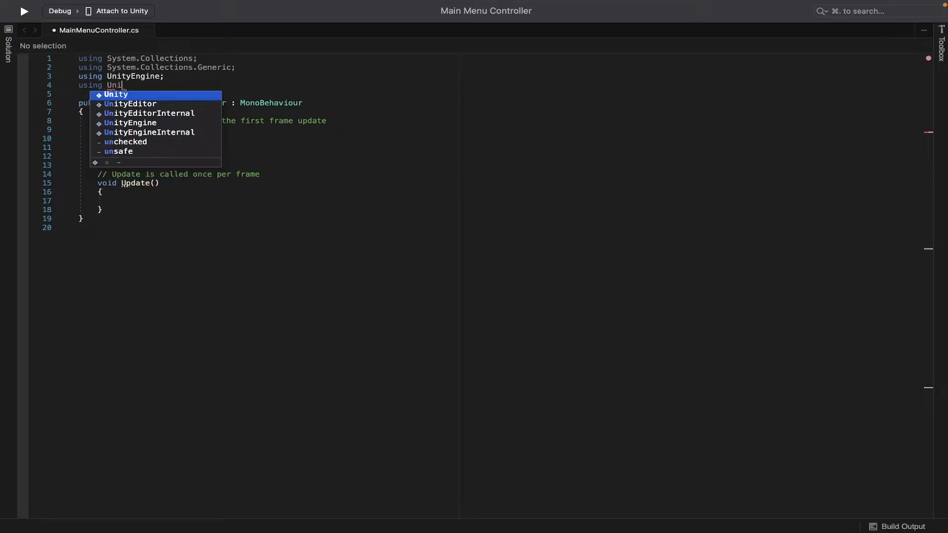
text(tyEngine.UI;)
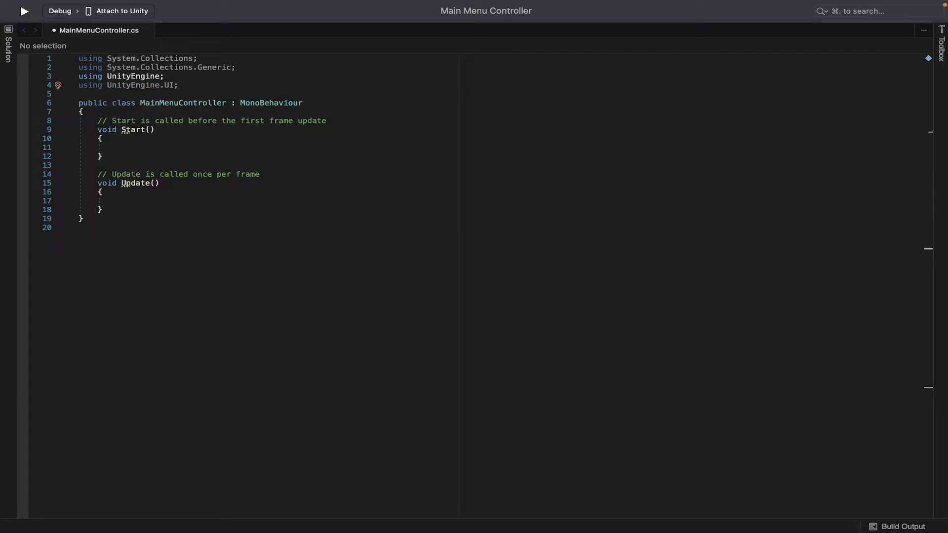
Add a using UnityEngine.SceneManagement; directive below the existing using lines
key(Return)
text(using Unit)
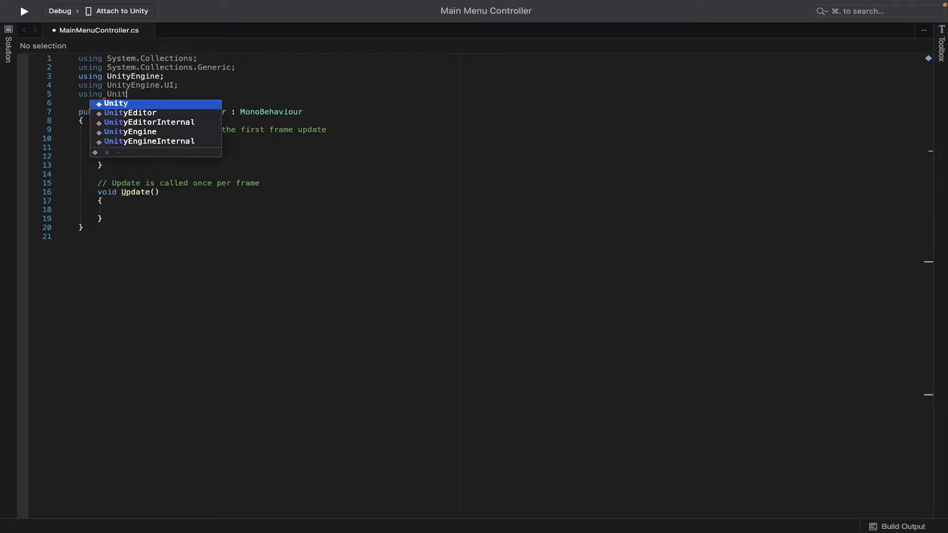
text(yEngine.Scen)
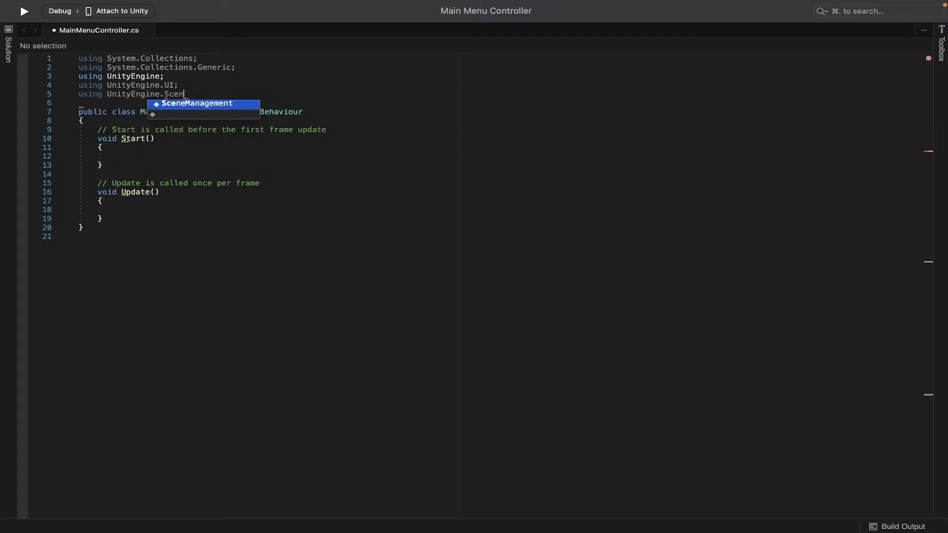
text(eManagement;)
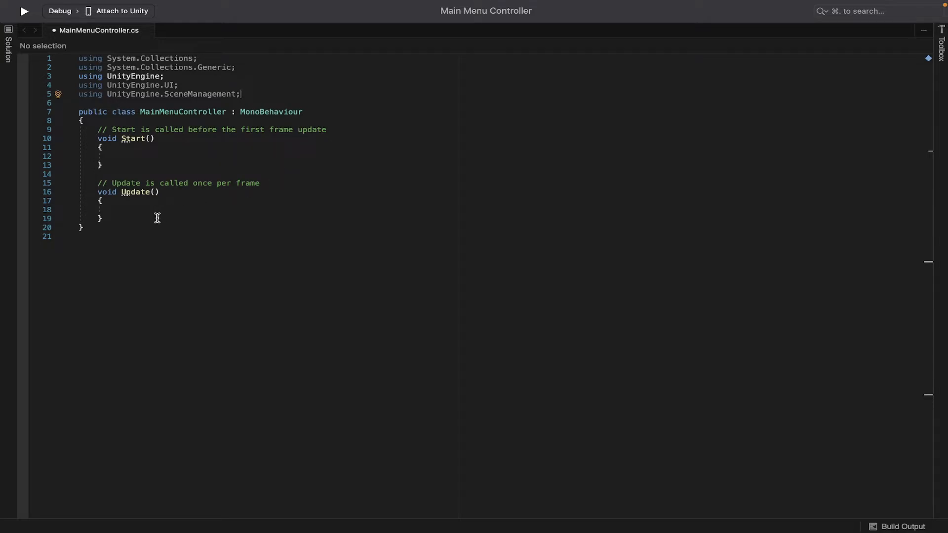
Replace the default Start and Update methods with an empty public void PlayGame() method
drag(131, 218, 77, 129)
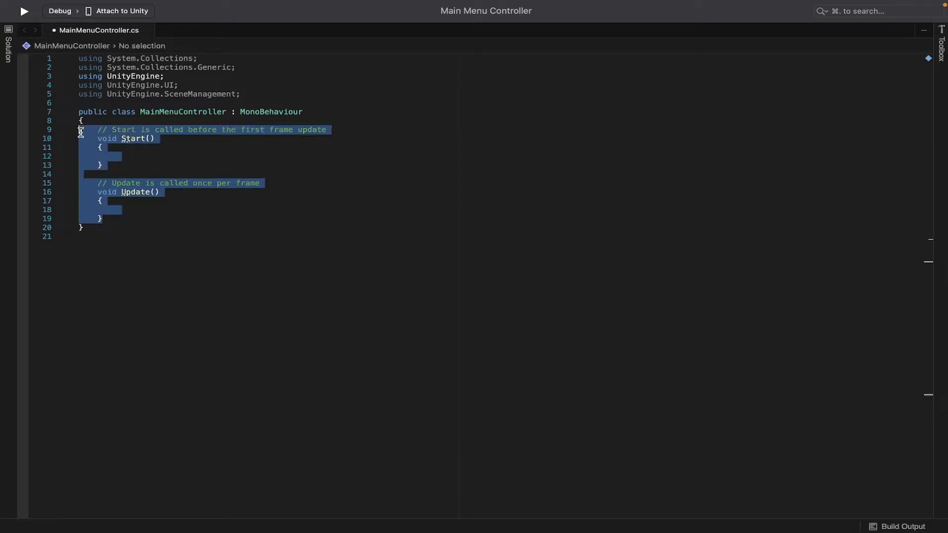
key(BackSpace)
text(public void PlayG)
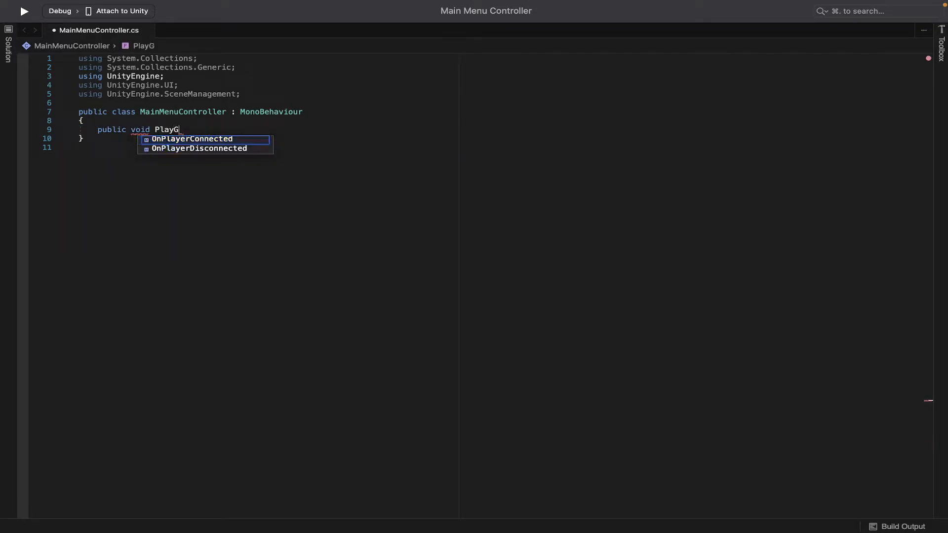
text(ame() { })
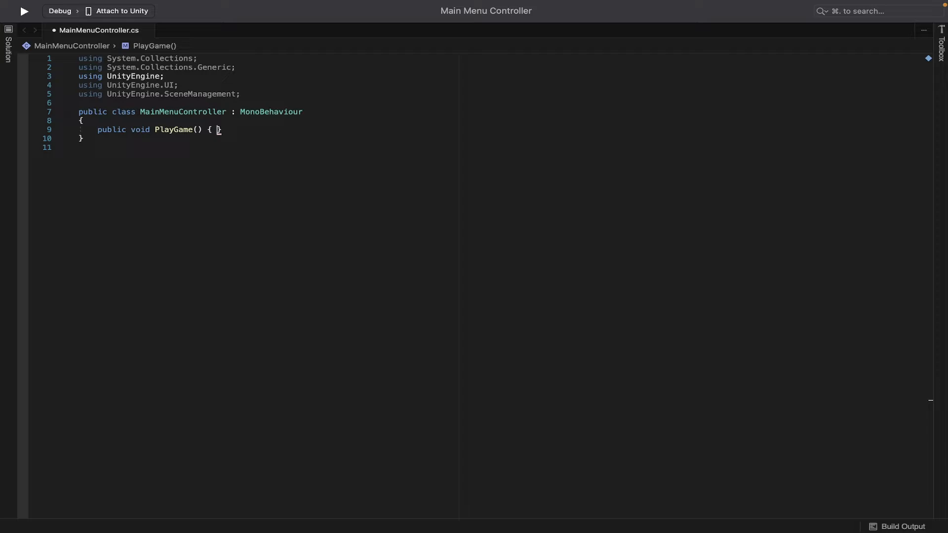
Make PlayGame load the scene named LevelOne with SceneManager.LoadScene("LevelOne");
key(Return)
text(Sce)
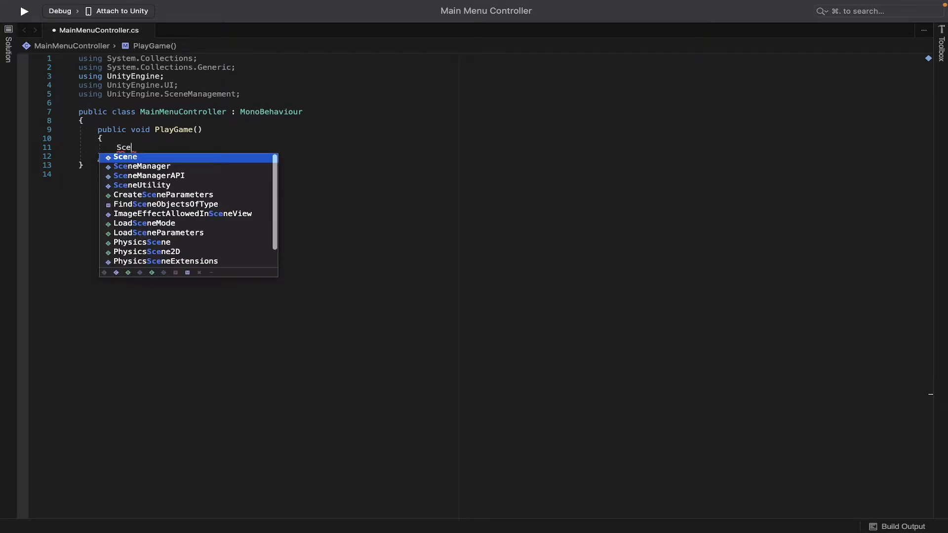
text(neManager.Load)
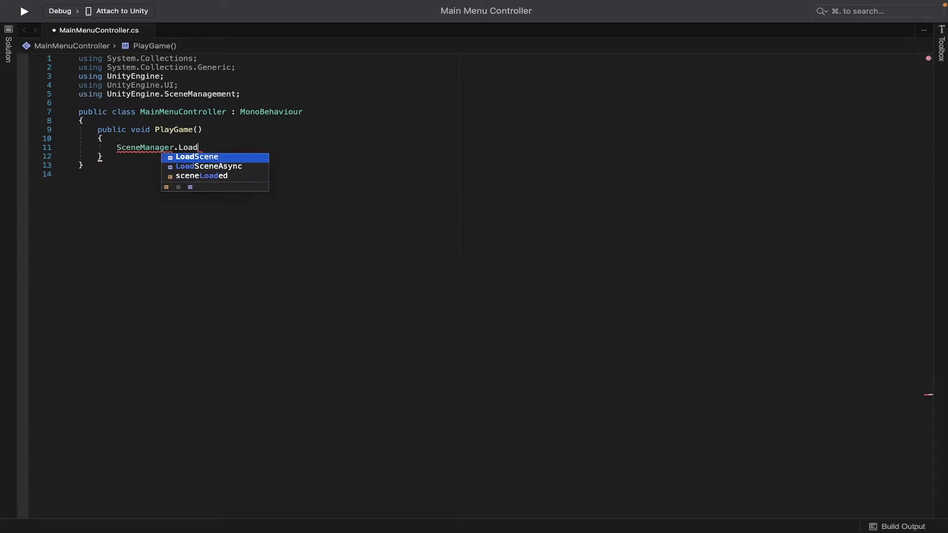
text(Scene(")
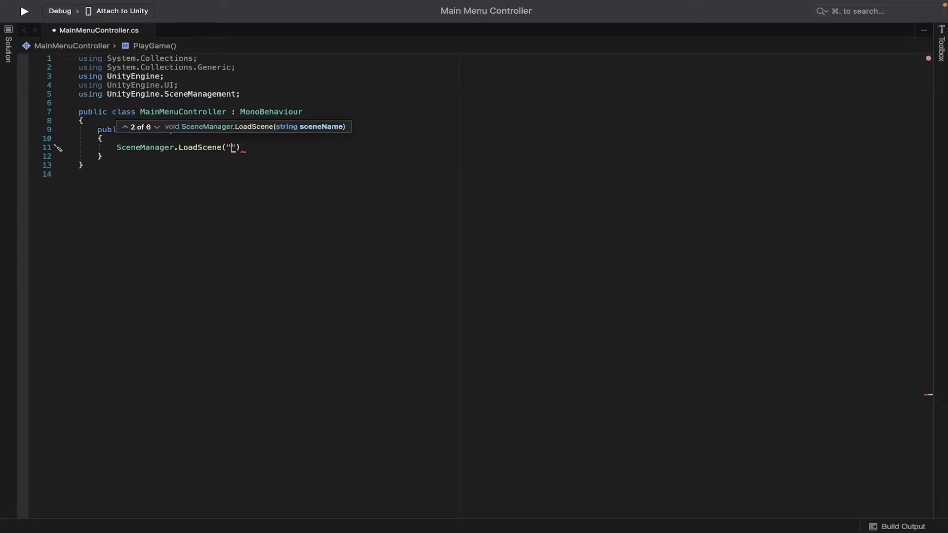
text(LevelOne");)
key(Down)
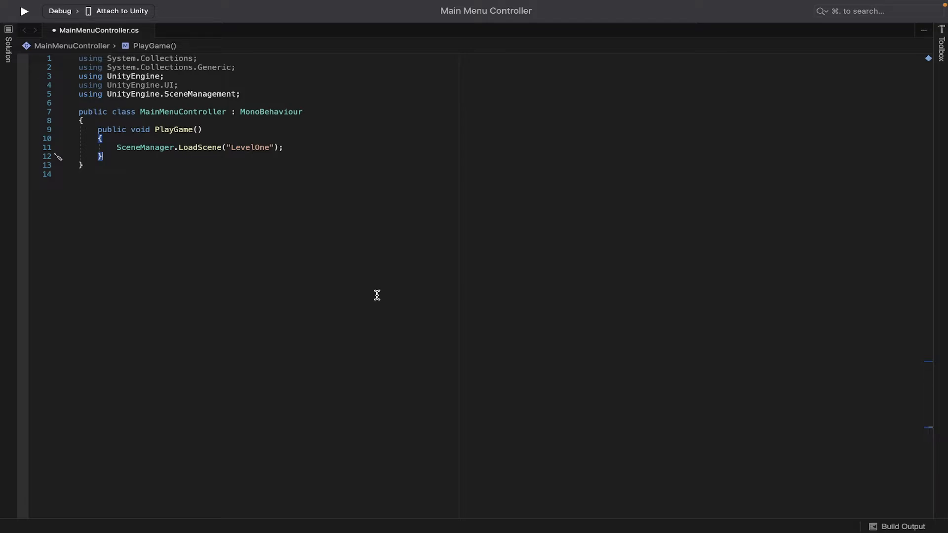
Add a public OpenOptionsMenu method whose body calls OptionsMenu.SetActive(true);
key(Return)
key(Return)
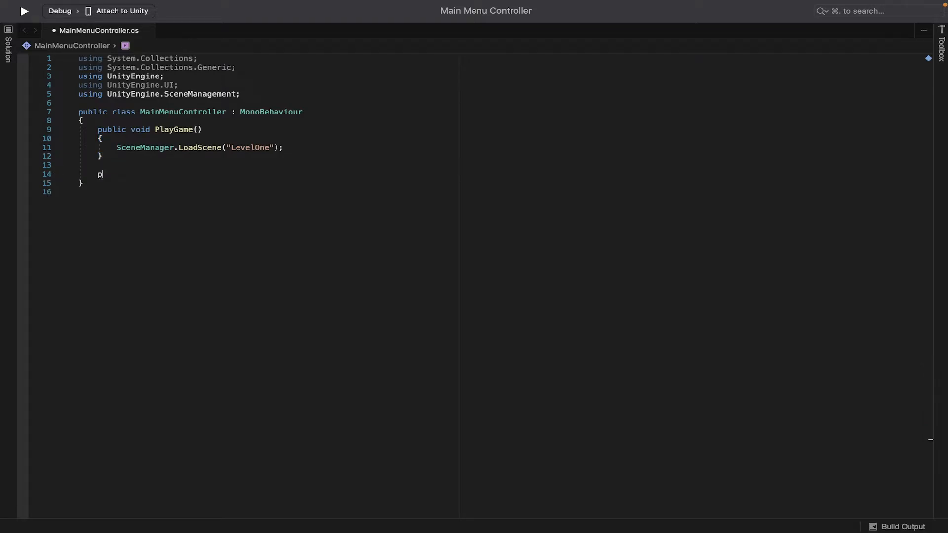
text(public void Open)
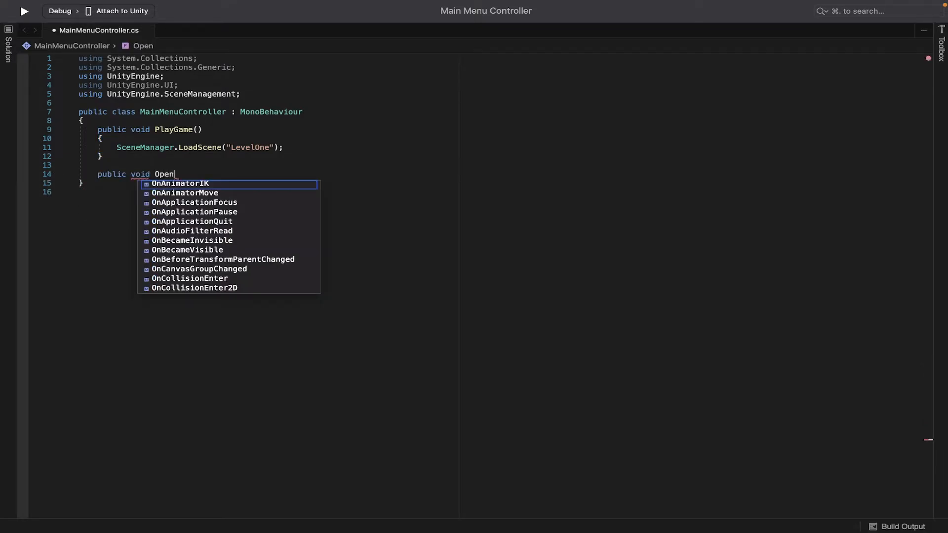
text(OptionsMenu() {)
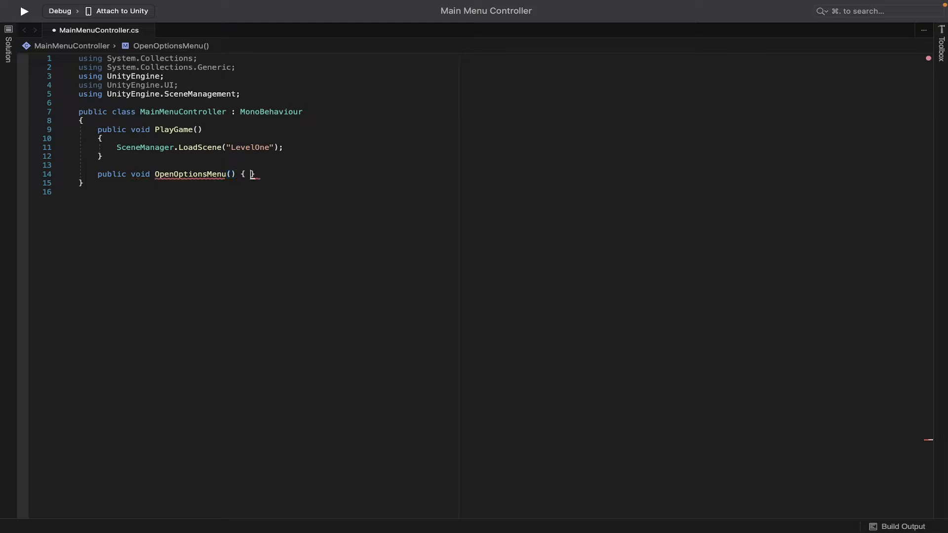
key(Return)
text(OptionsMenu)
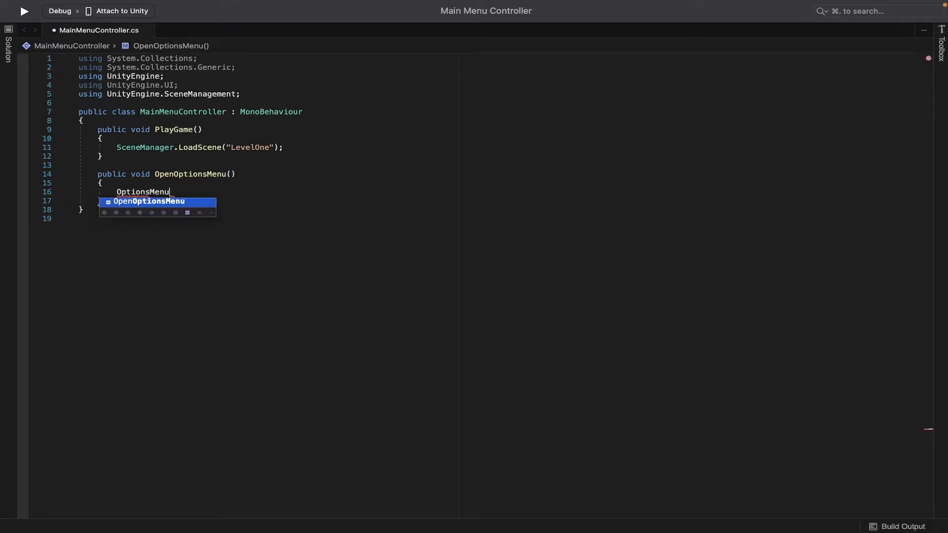
text(.Se)
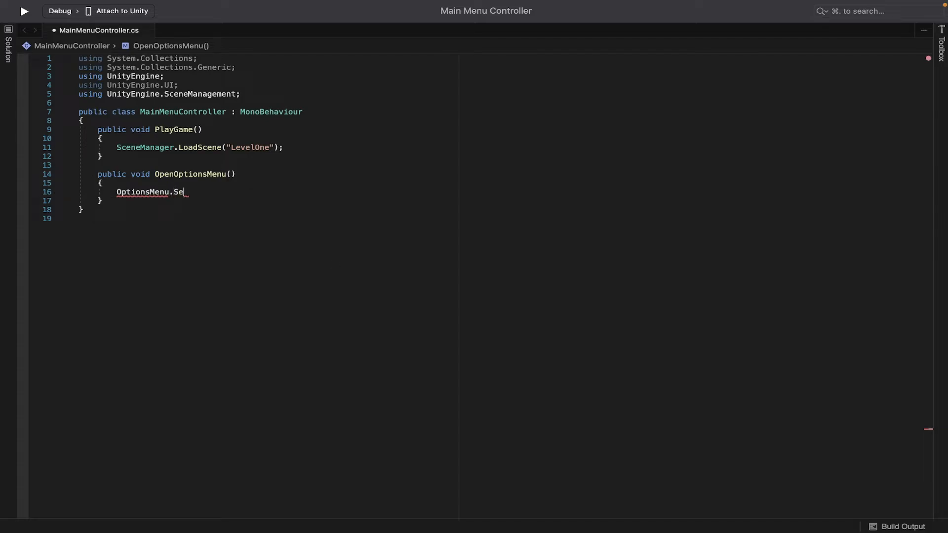
text(tActive(true);)
Declare a public GameObject field named OptionsMenu at the top of the class and save the script
click(254, 120)
key(Return)
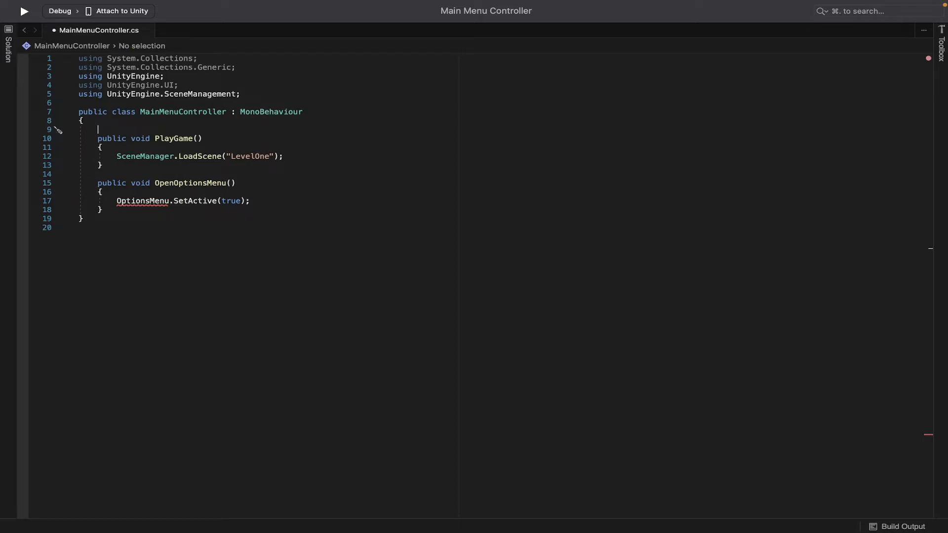
text(public GameObje)
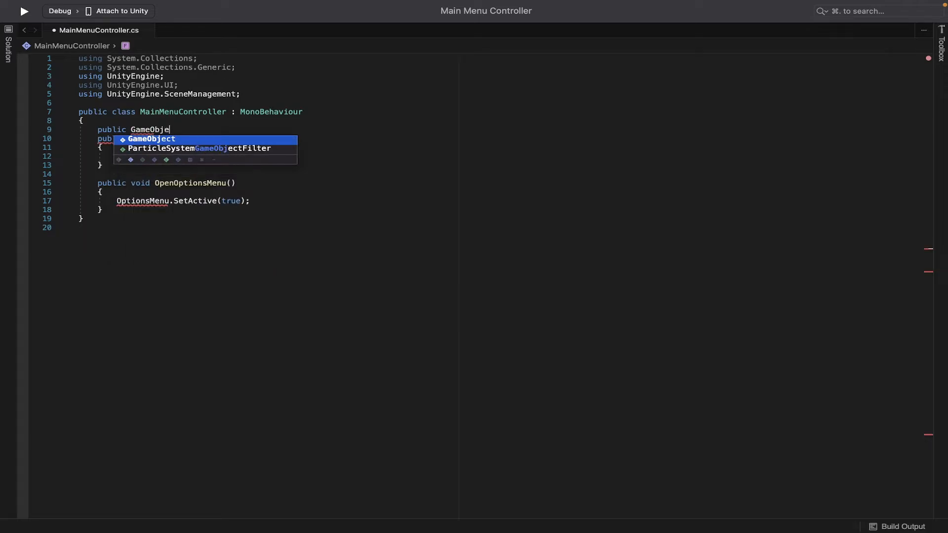
text(ct )
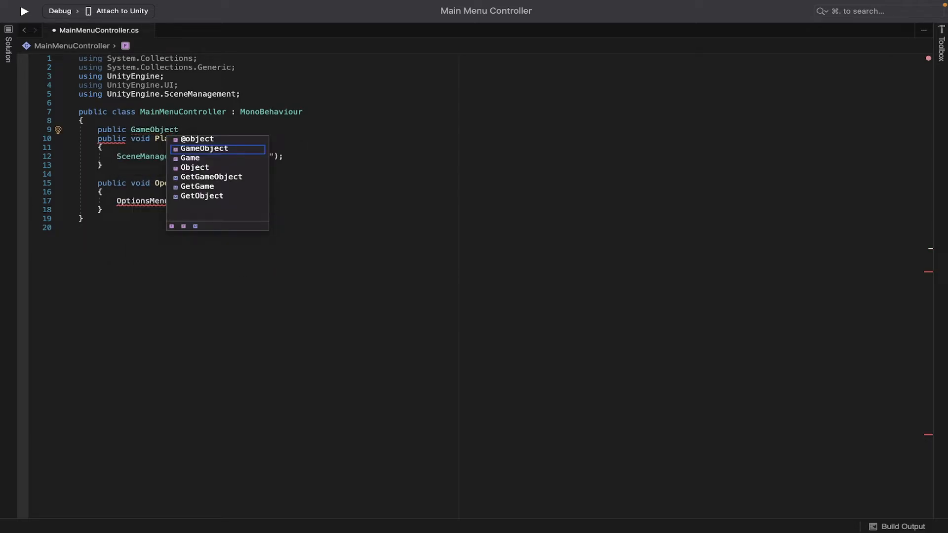
text(OptionsMenu;)
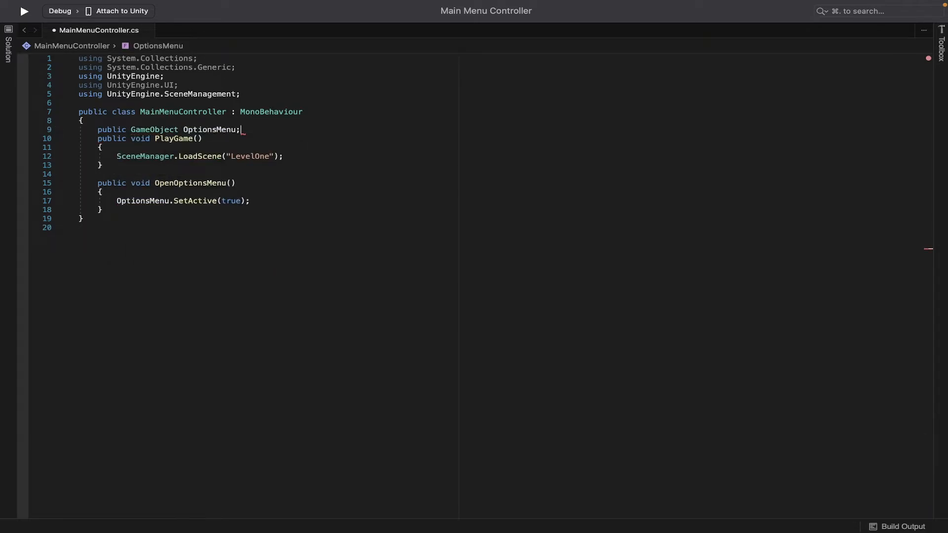
key(Return)
key(super+s)
Duplicate the whole OpenOptionsMenu method directly below itself
click(274, 222)
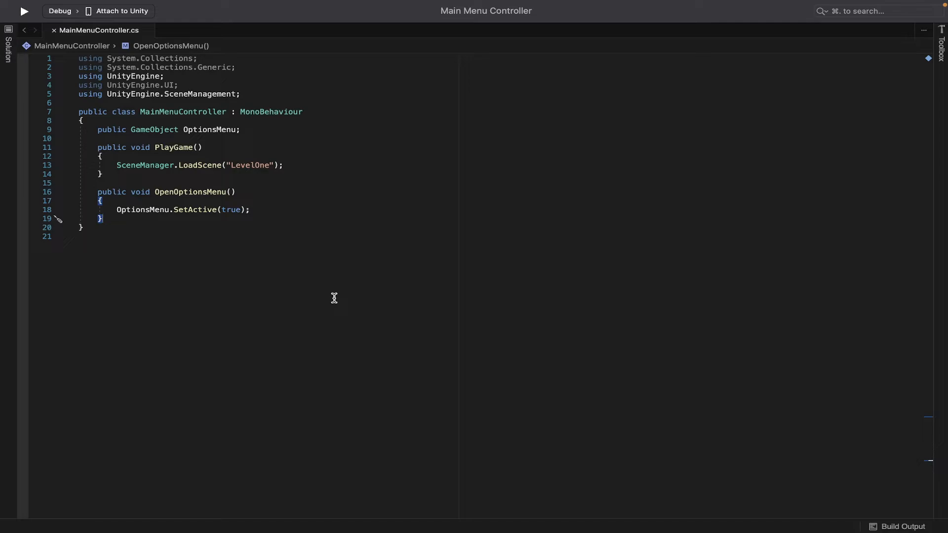
key(Return)
key(super+z)
drag(113, 218, 98, 192)
key(super+c)
click(116, 220)
key(Return)
key(super+v)
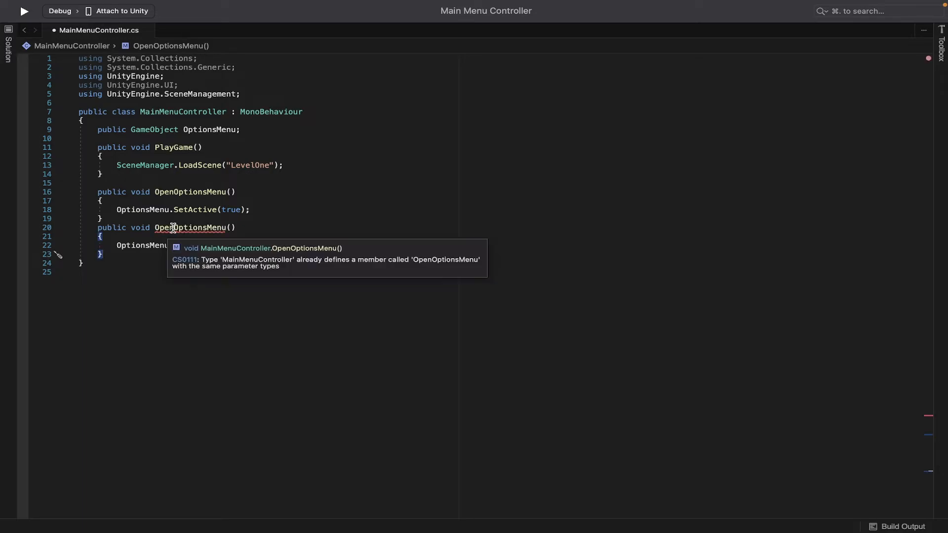
Rename the duplicated method to CloseOptionsMenu, change its SetActive argument to false, and save
drag(174, 229, 154, 230)
key(BackSpace)
text(Close)
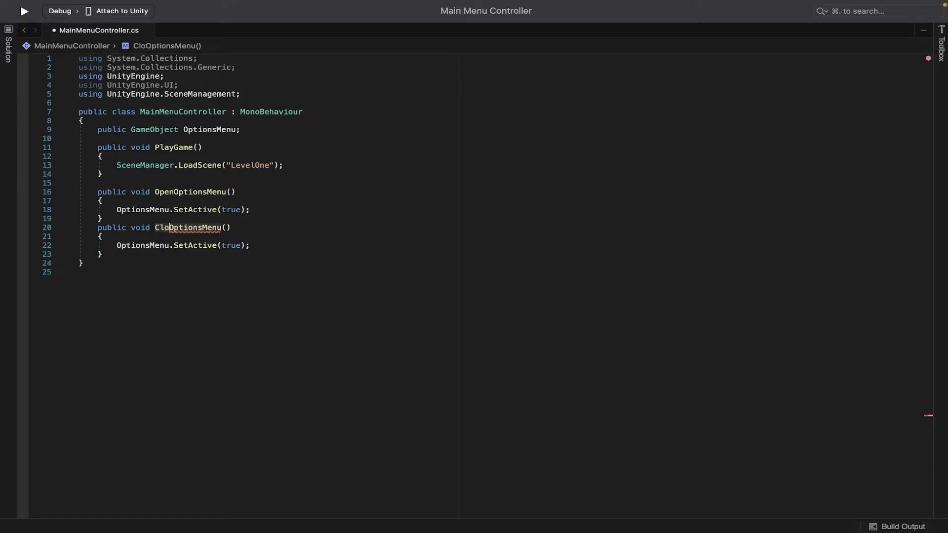
double_click(234, 247)
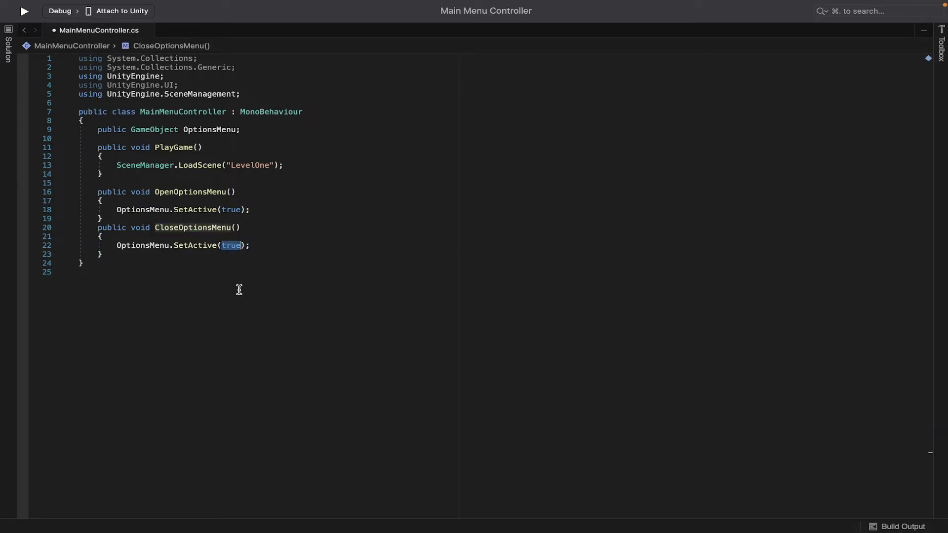
text(false)
key(Down)
key(super+s)
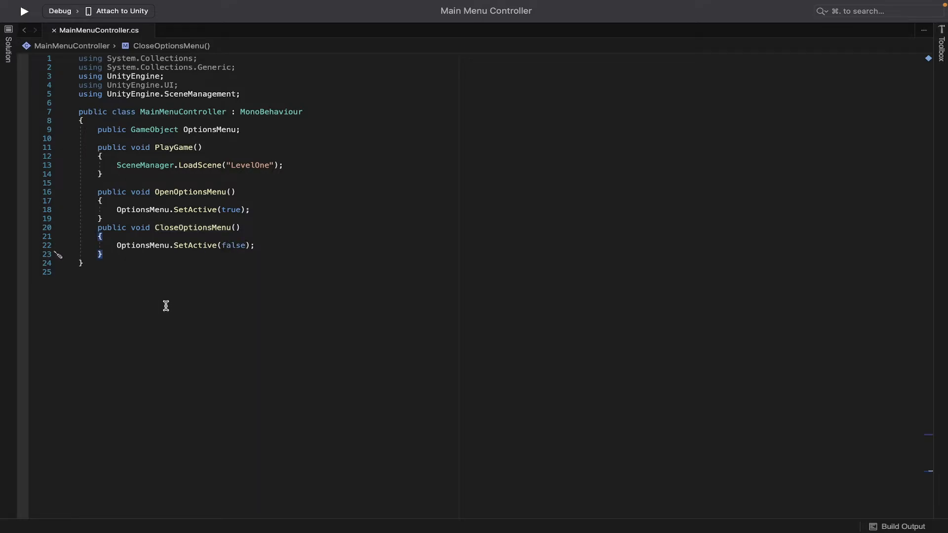
Add a public QuitGame method that calls Application.Quit();
key(Return)
key(Return)
text(public void QuitG)
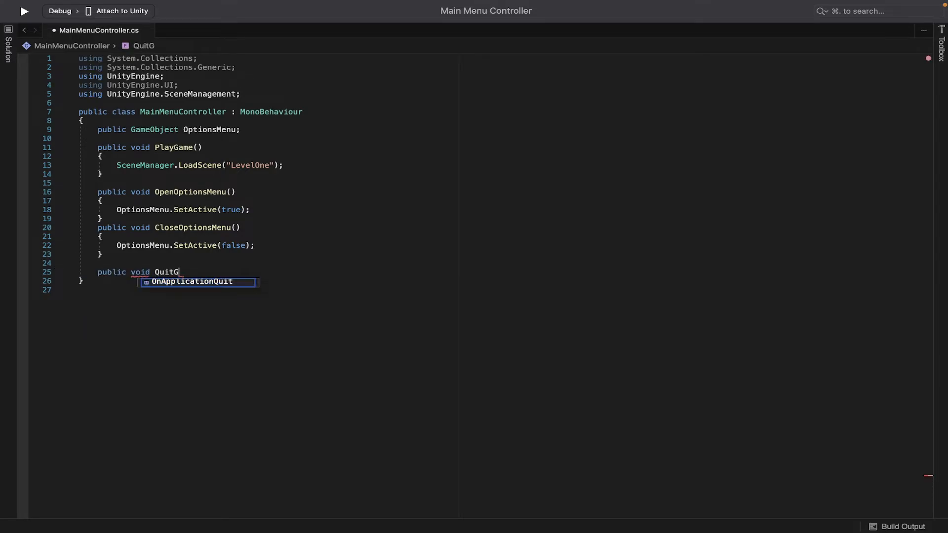
text(ame() {)
key(Return)
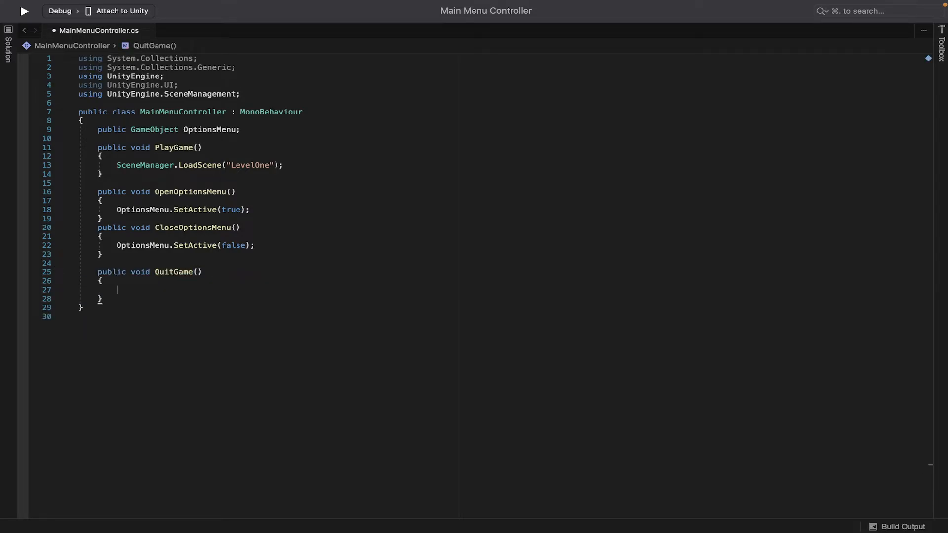
text(App)
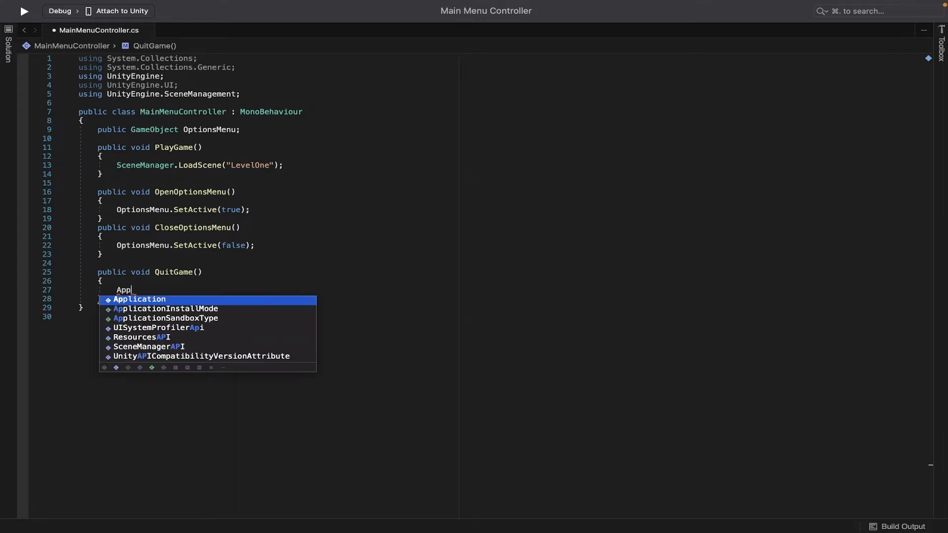
text(lication.Quit)
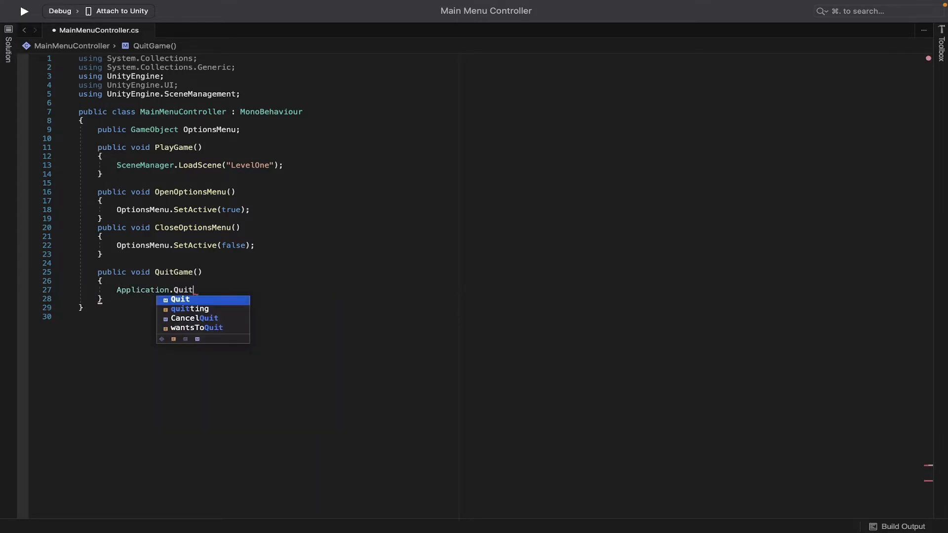
text(();)
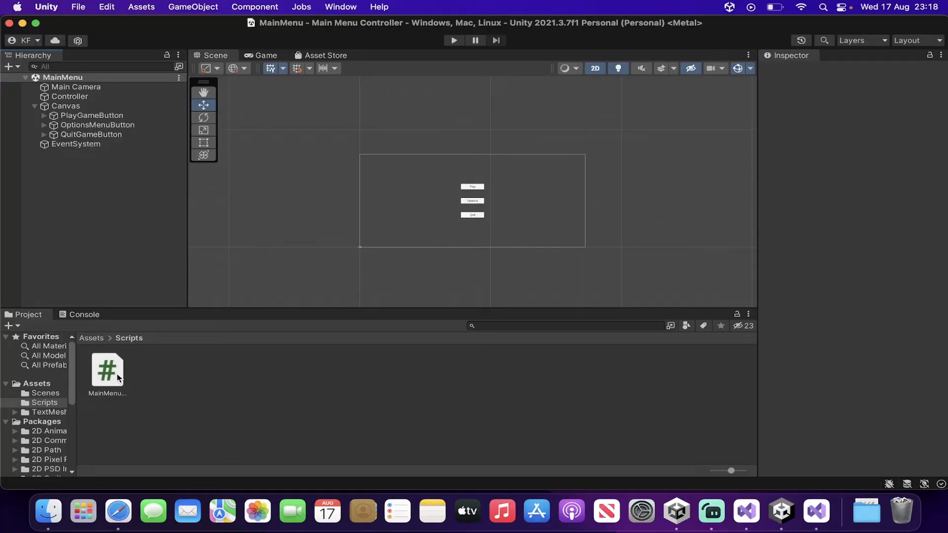
Attach the MainMenuController script to the Controller object in the hierarchy
drag(109, 377, 140, 102)
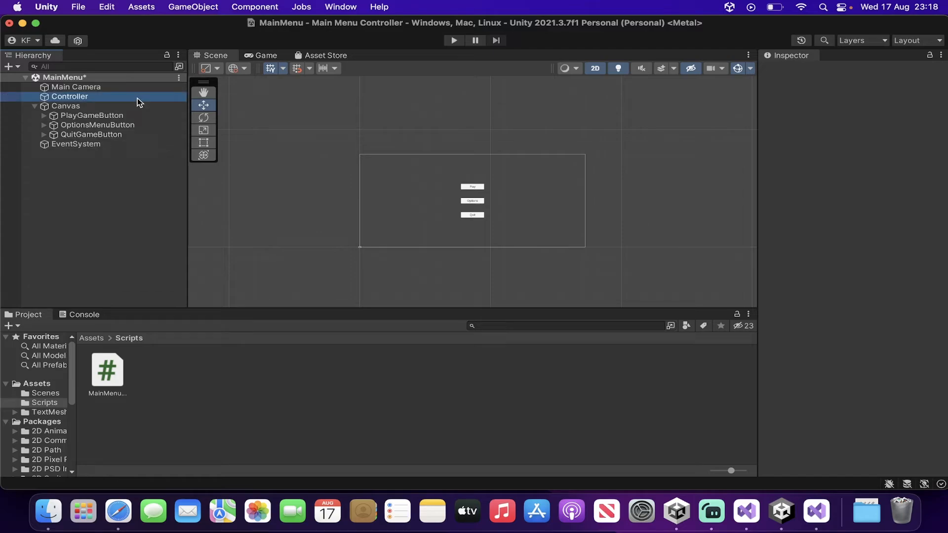
click(127, 196)
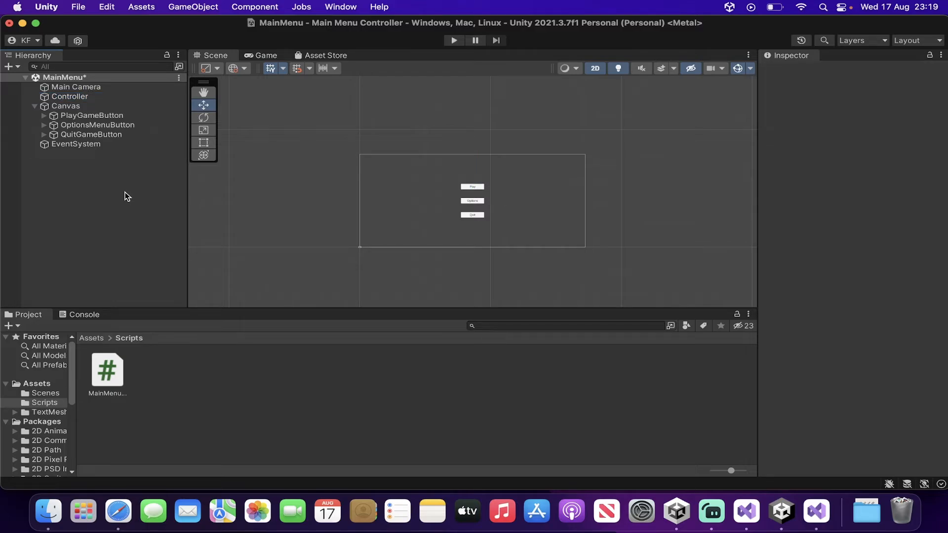
Add a UI Panel as a child of Canvas and name it OptionsPanel
click(84, 108)
right_click(84, 108)
mouse_move(200, 363)
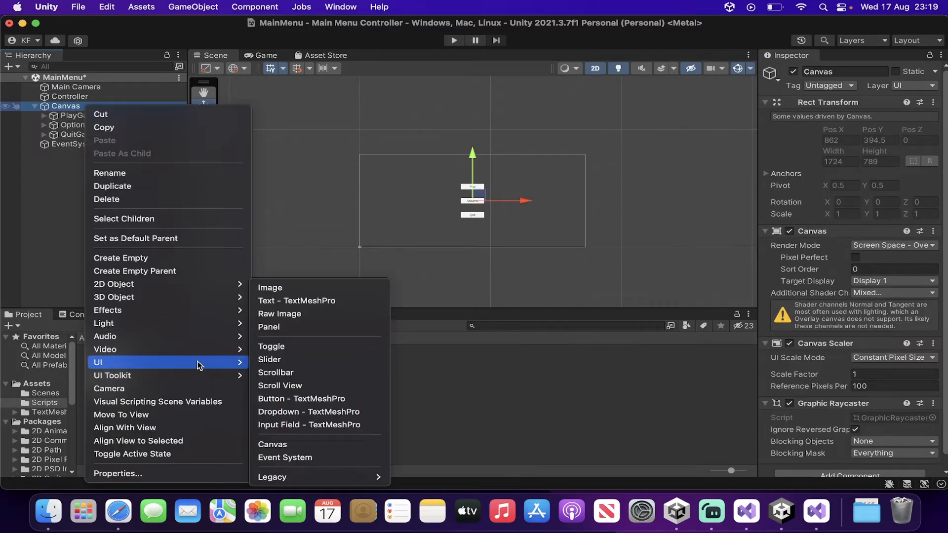
click(304, 330)
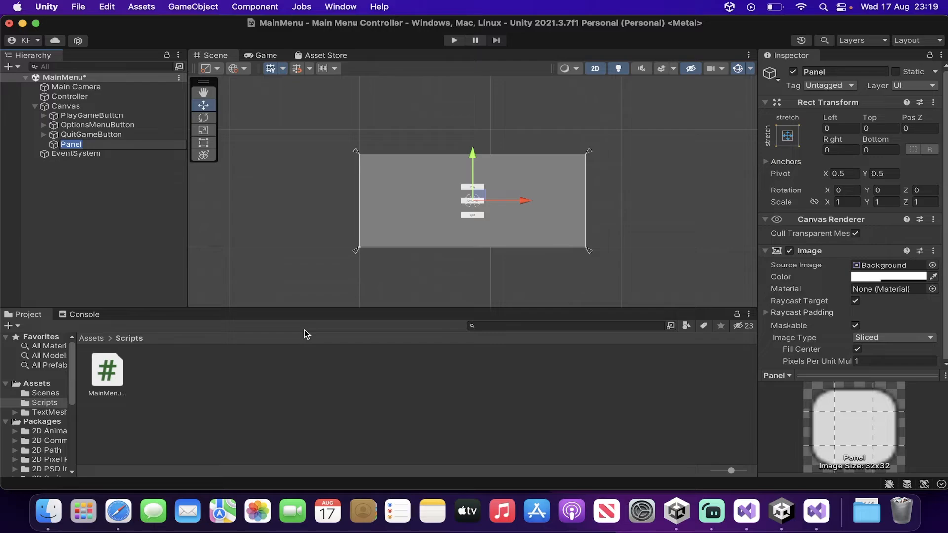
text(OptionsPanel)
key(Return)
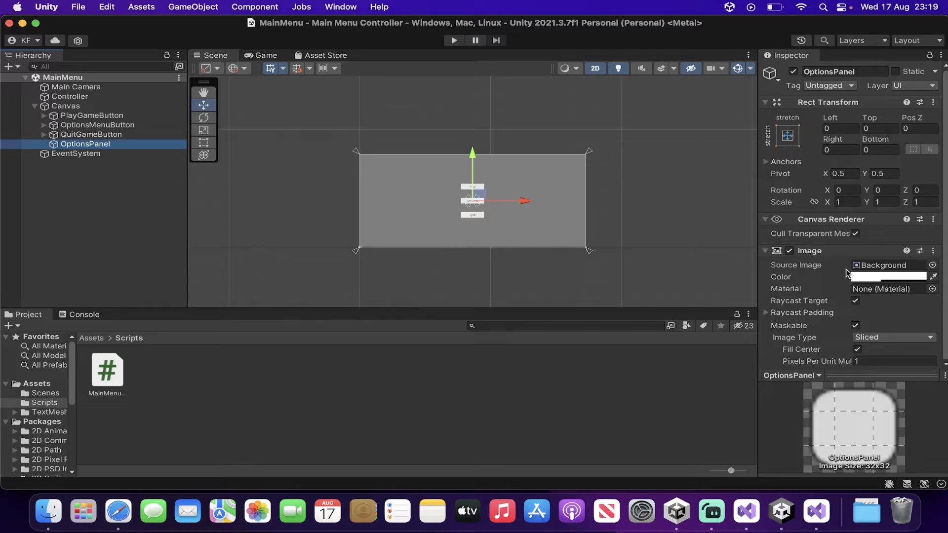
Set the OptionsPanel image colour's alpha to 255 so the panel is fully opaque
click(888, 276)
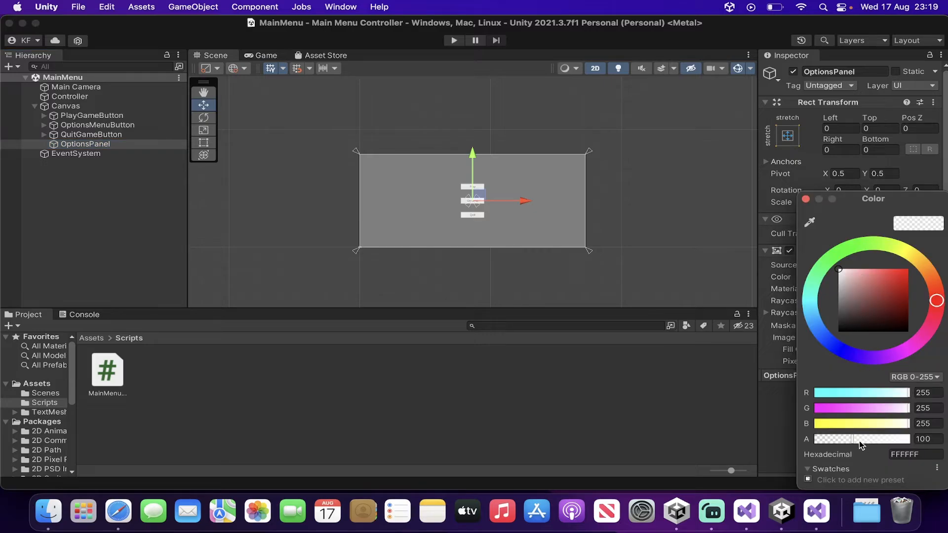
drag(861, 445, 910, 446)
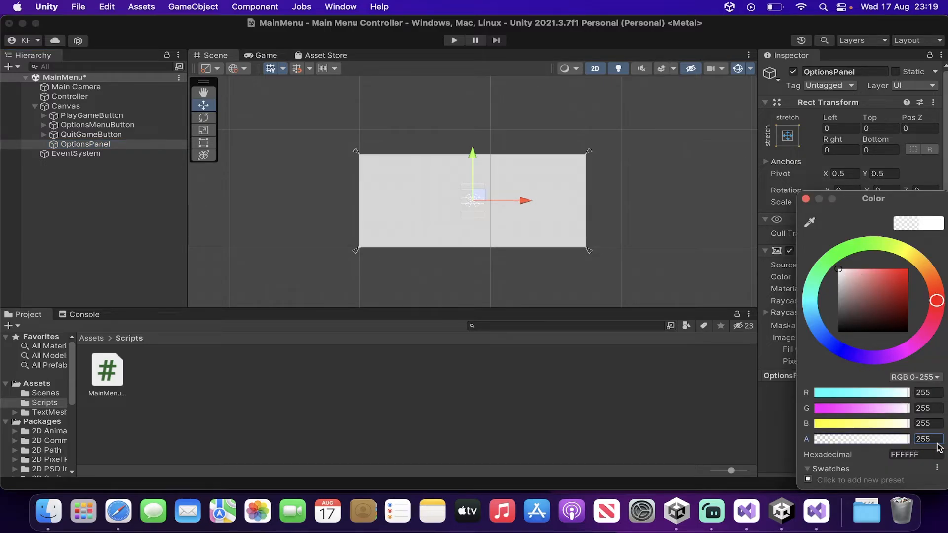
click(679, 292)
Duplicate the QuitGameButton and move the copy inside OptionsPanel as its child
click(101, 145)
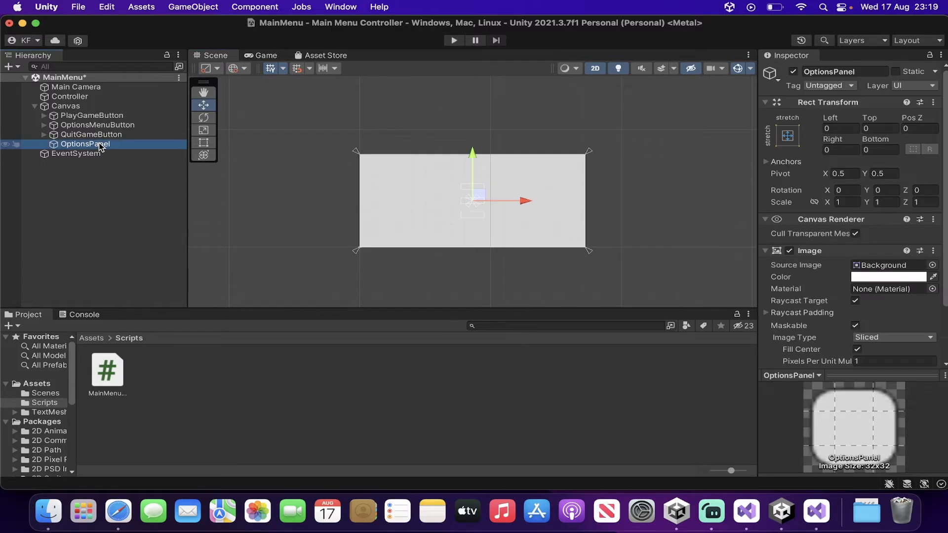
click(107, 136)
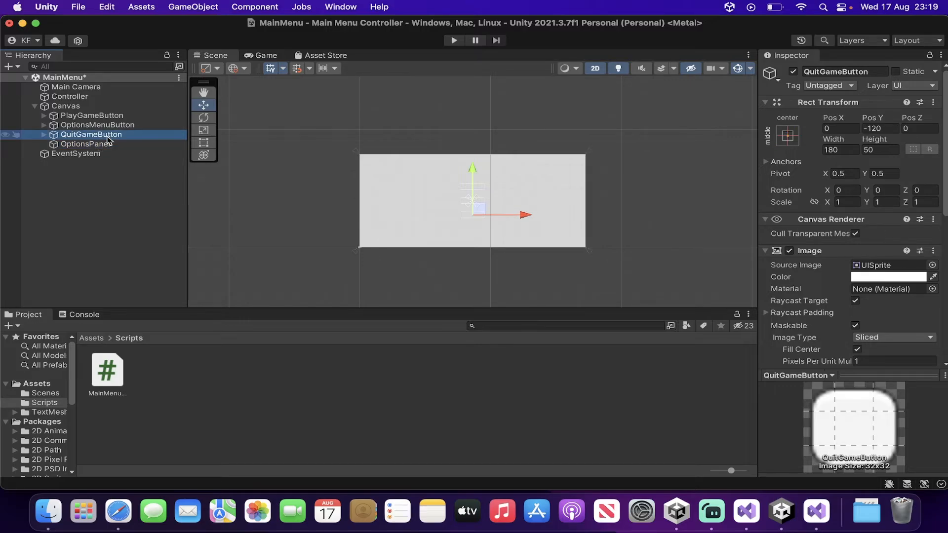
key(super+d)
drag(111, 154, 117, 147)
Rename the copied button to CloseOptionsMenu and save the scene
right_click(118, 147)
click(148, 161)
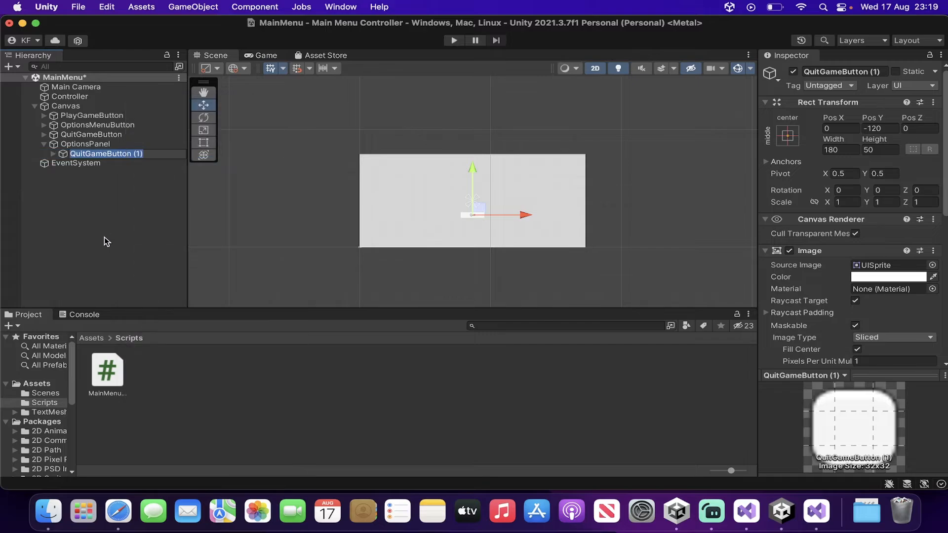
text(CloseOptionsMenu)
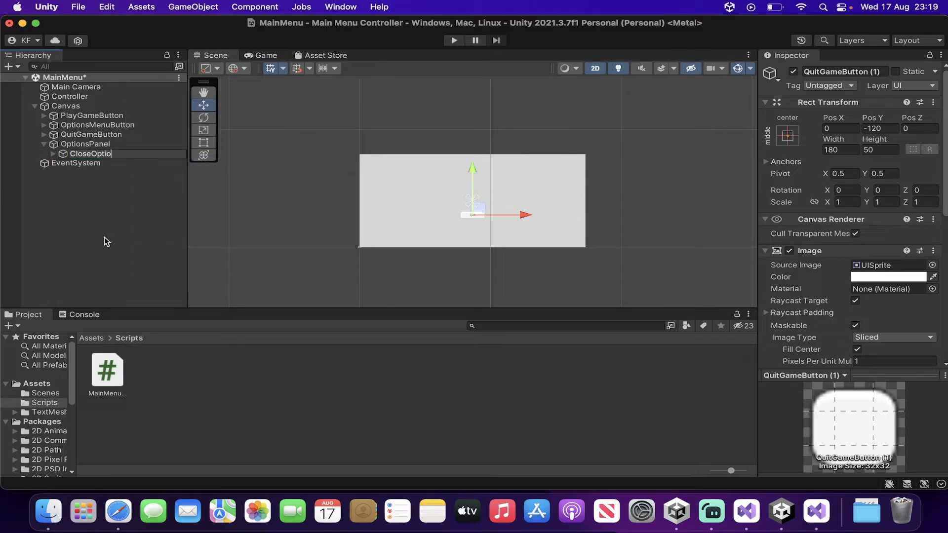
key(Return)
key(super+s)
Deactivate the OptionsPanel object so it is hidden by default
click(44, 144)
click(63, 144)
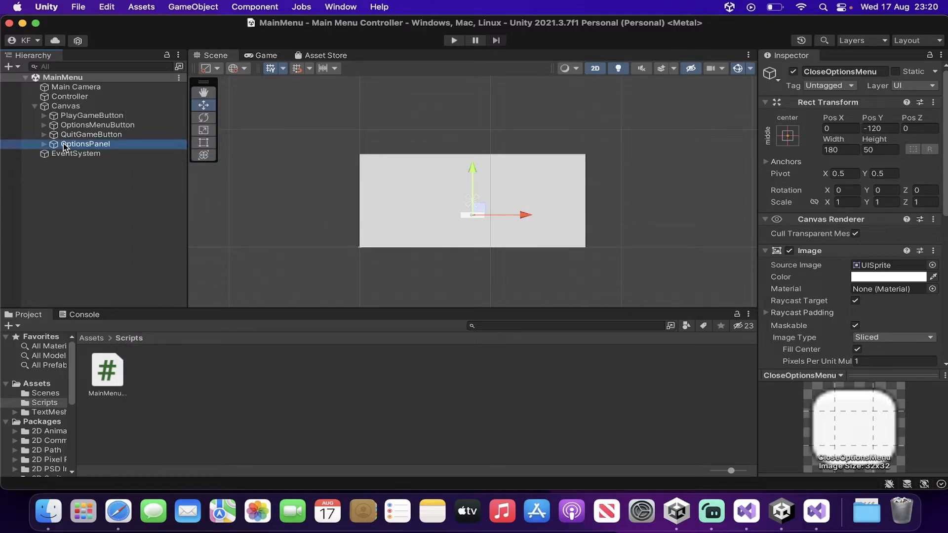
click(794, 73)
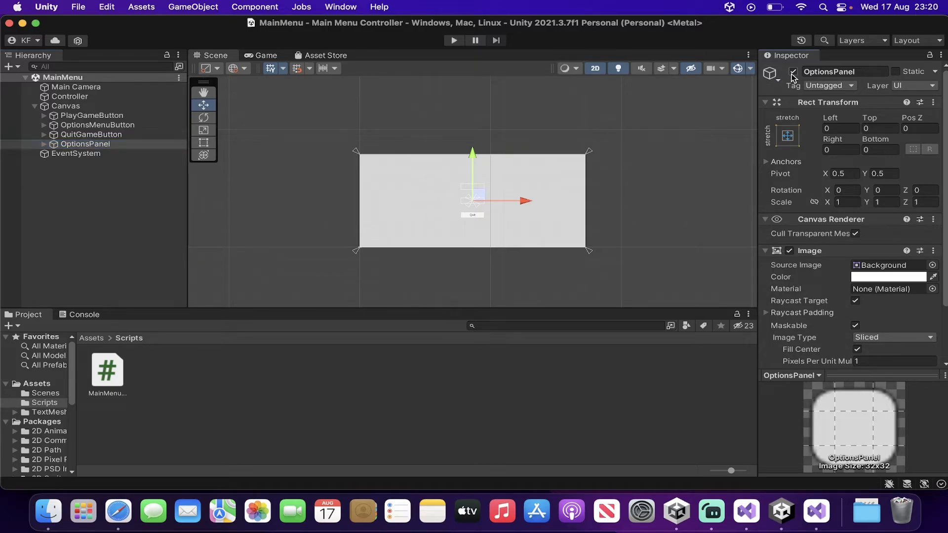
Add an On Click event to the Play, Options and Quit buttons together, targeting the Controller object
click(131, 116)
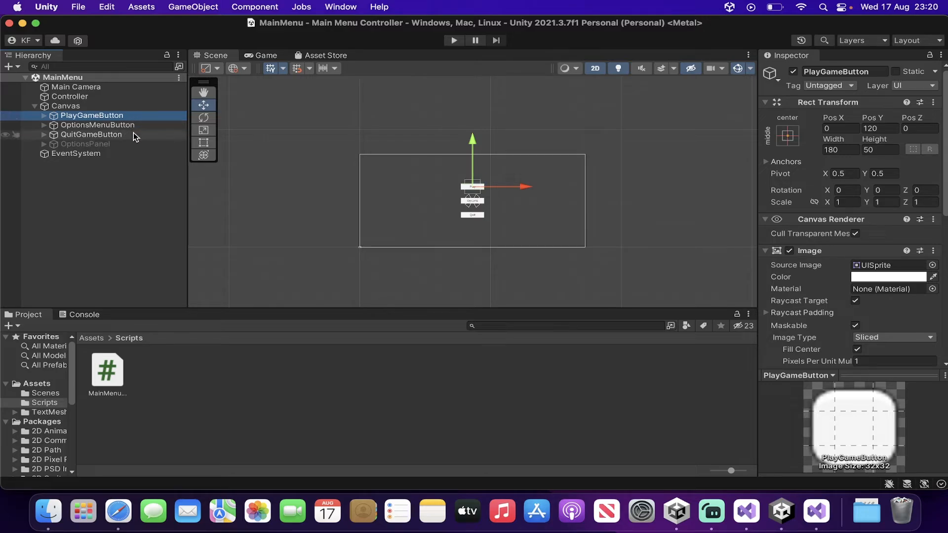
shift+click(133, 136)
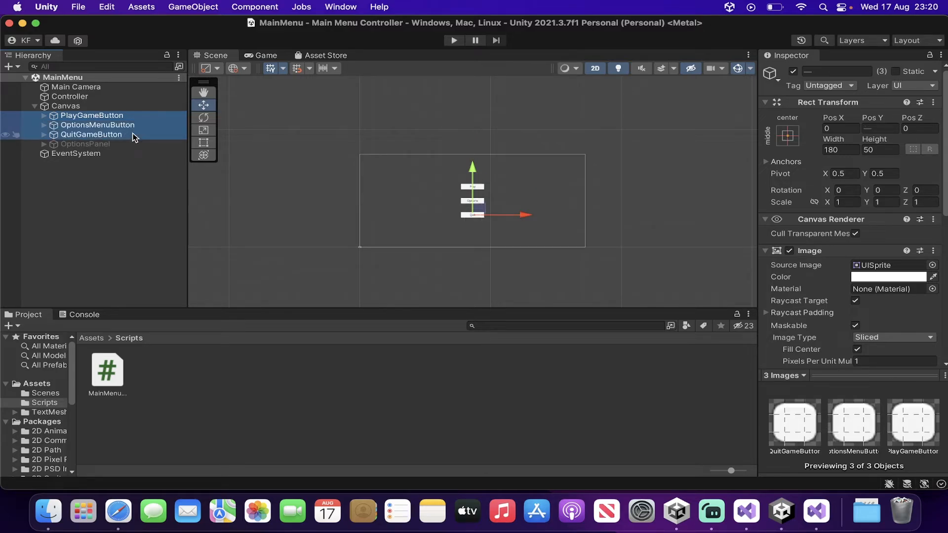
scroll(864, 288, down, 8)
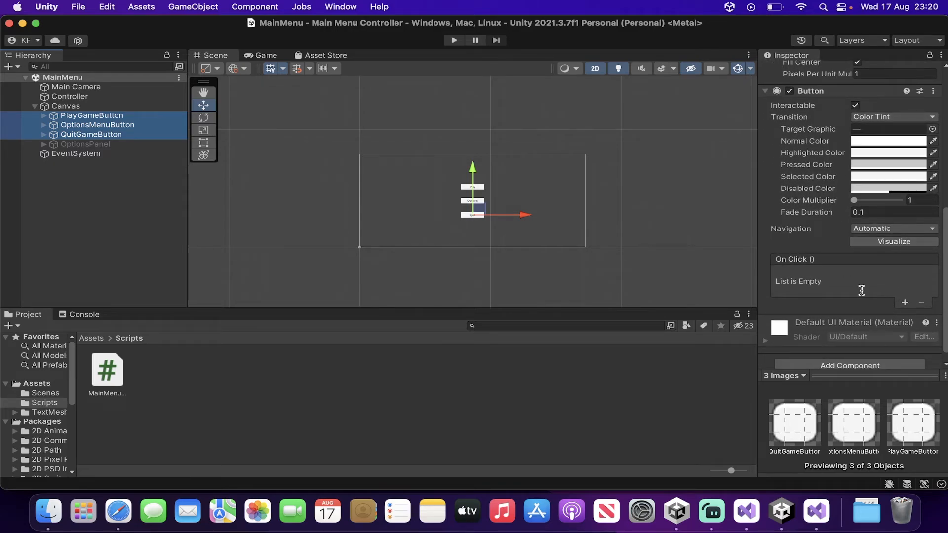
click(905, 302)
click(94, 93)
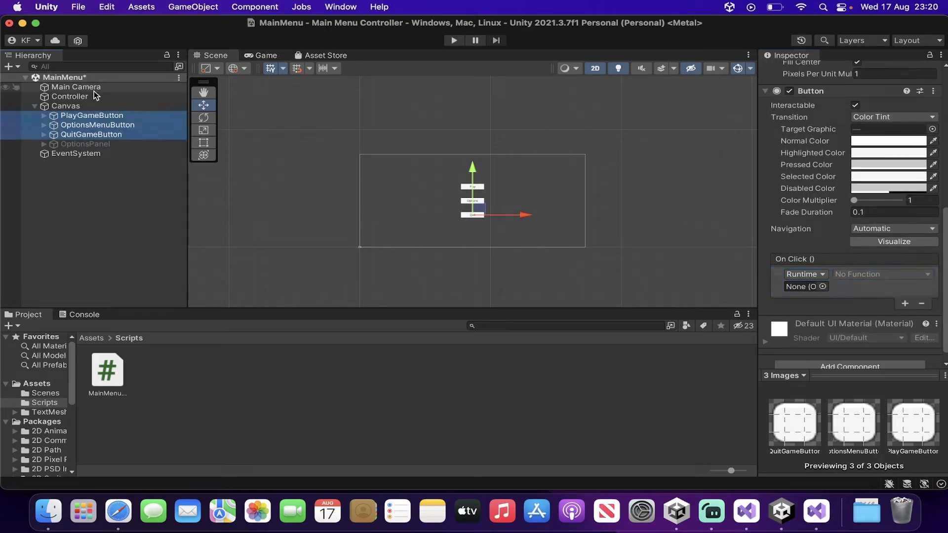
drag(96, 97, 790, 289)
click(72, 186)
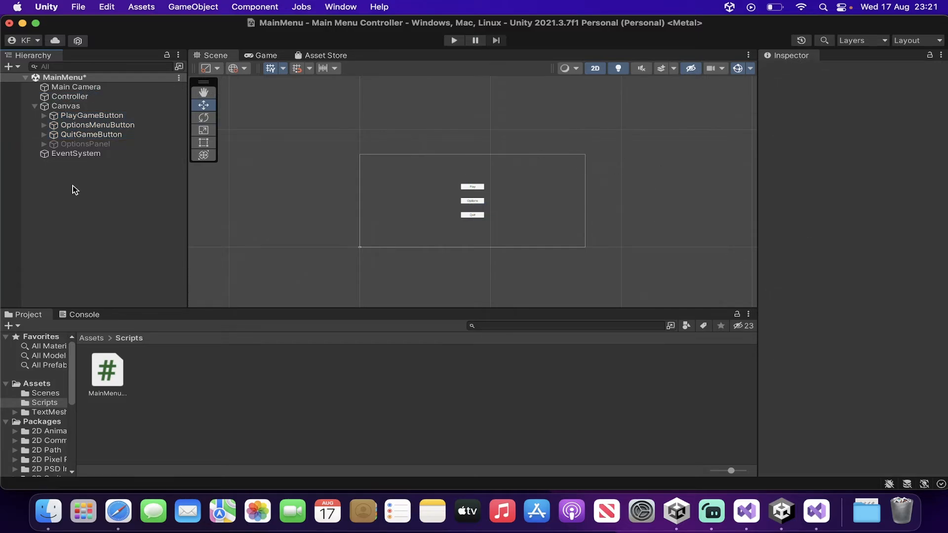
Assign MainMenuController.PlayGame to the PlayGameButton's On Click event
click(43, 144)
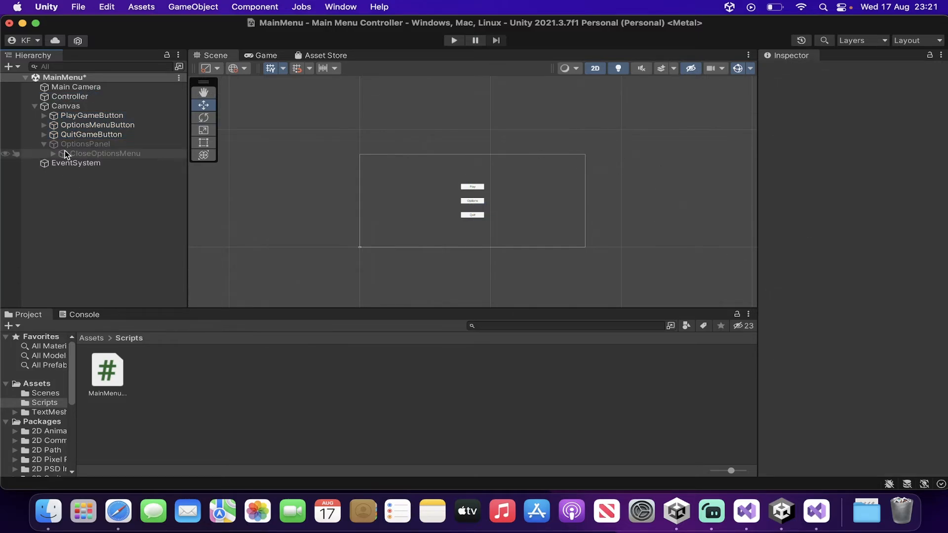
click(65, 152)
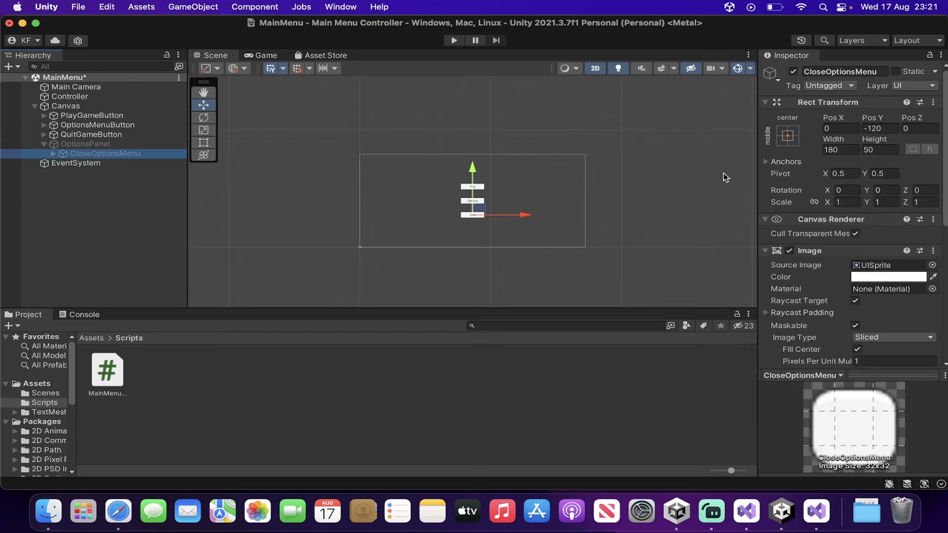
scroll(904, 276, down, 10)
click(43, 144)
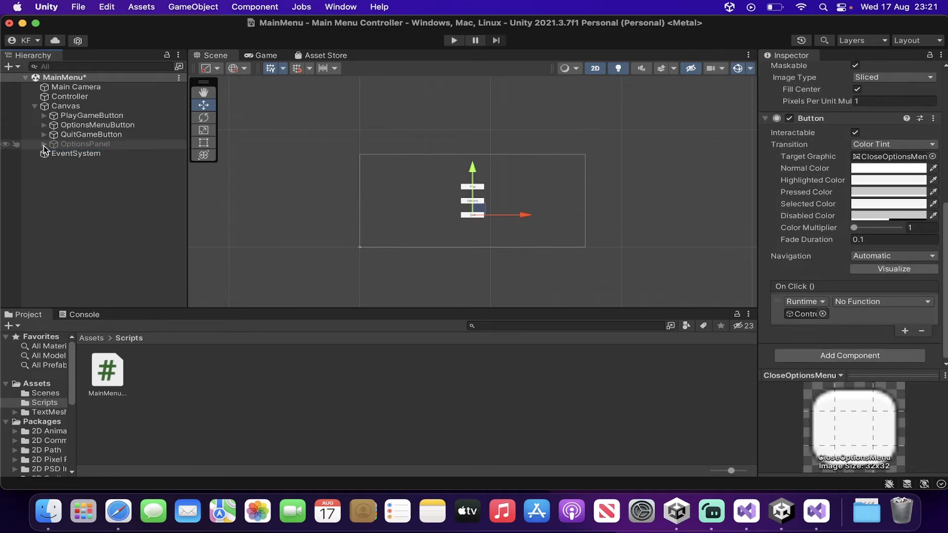
click(84, 117)
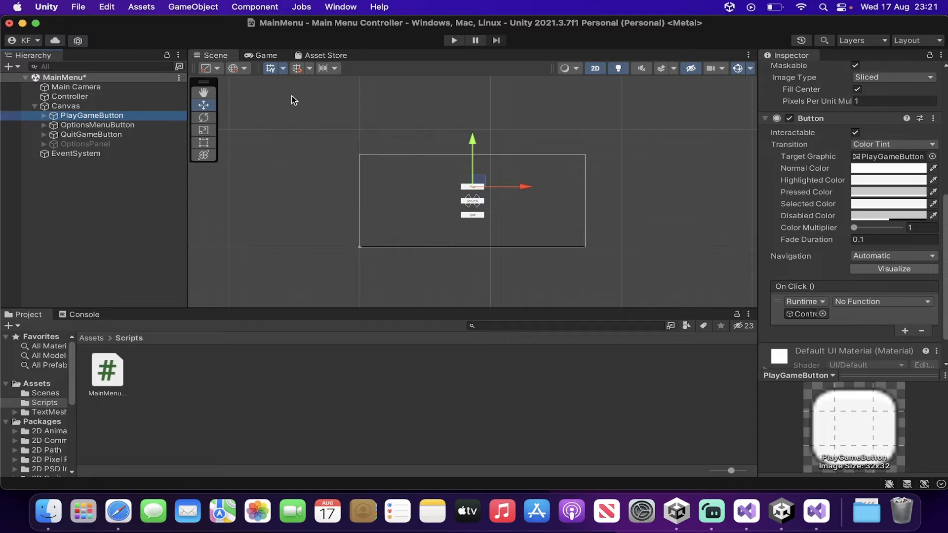
click(850, 301)
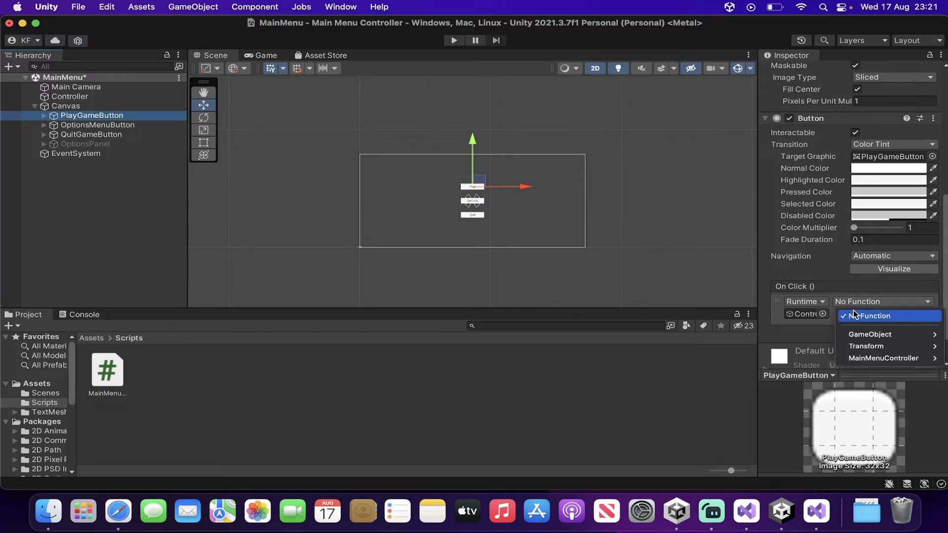
mouse_move(867, 351)
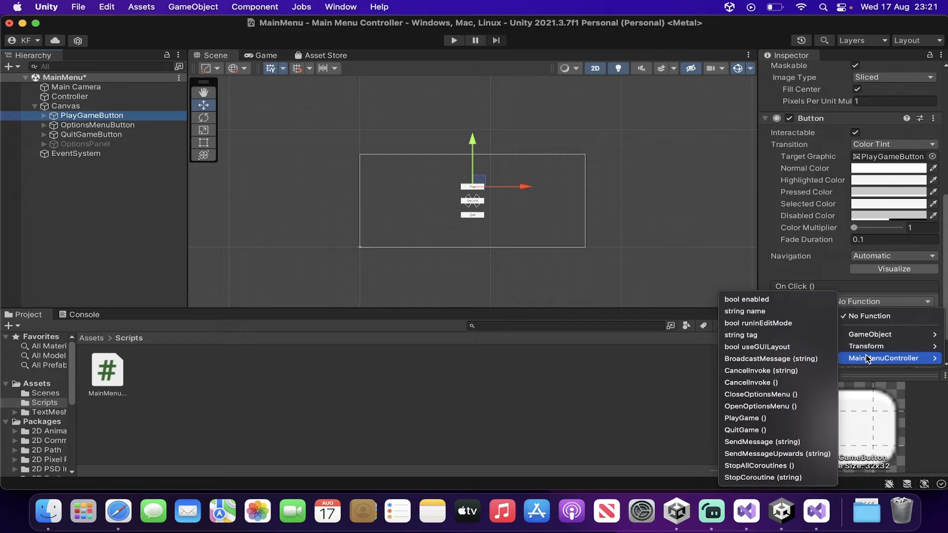
click(791, 420)
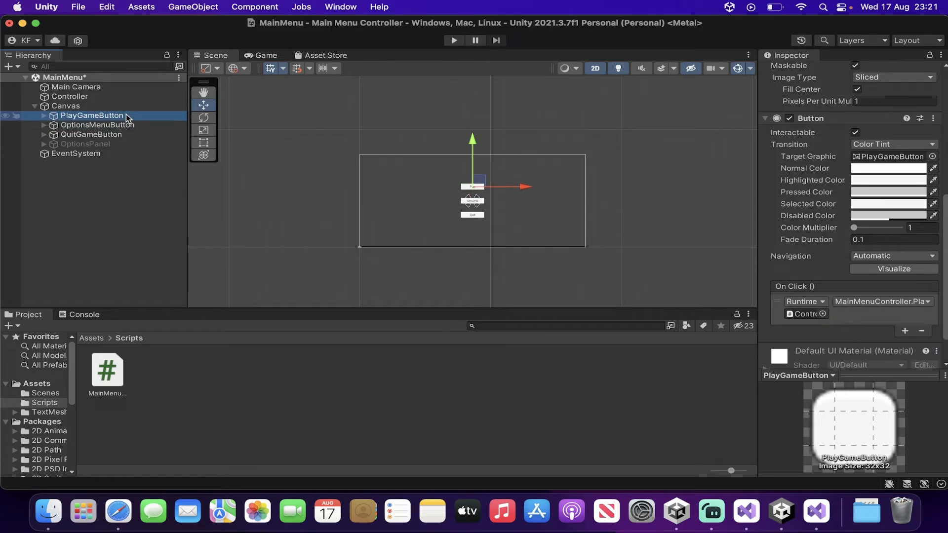
Assign MainMenuController.OpenOptionsMenu to the OptionsMenuButton's On Click event
click(127, 125)
click(869, 301)
mouse_move(865, 356)
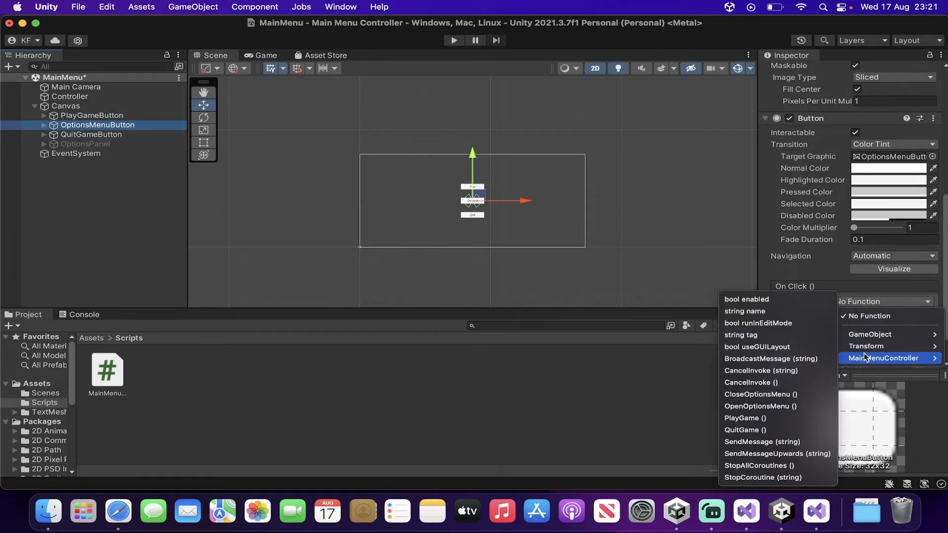
click(796, 406)
Assign MainMenuController.QuitGame to the QuitGameButton's On Click event
click(135, 134)
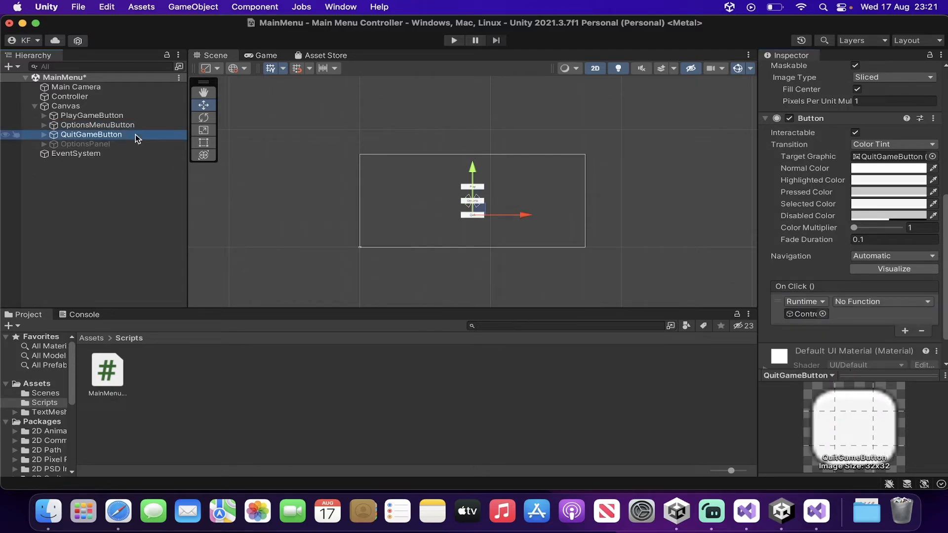
click(881, 302)
mouse_move(895, 357)
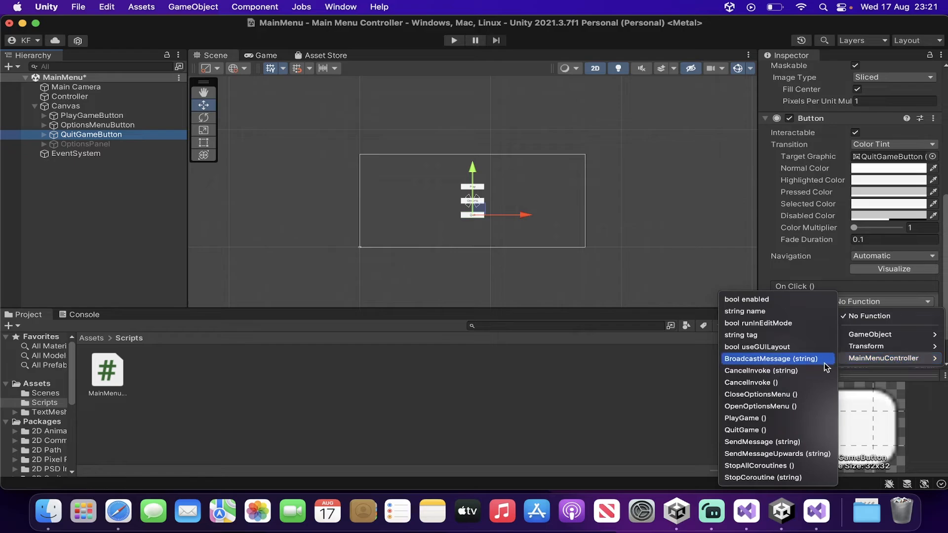
click(781, 430)
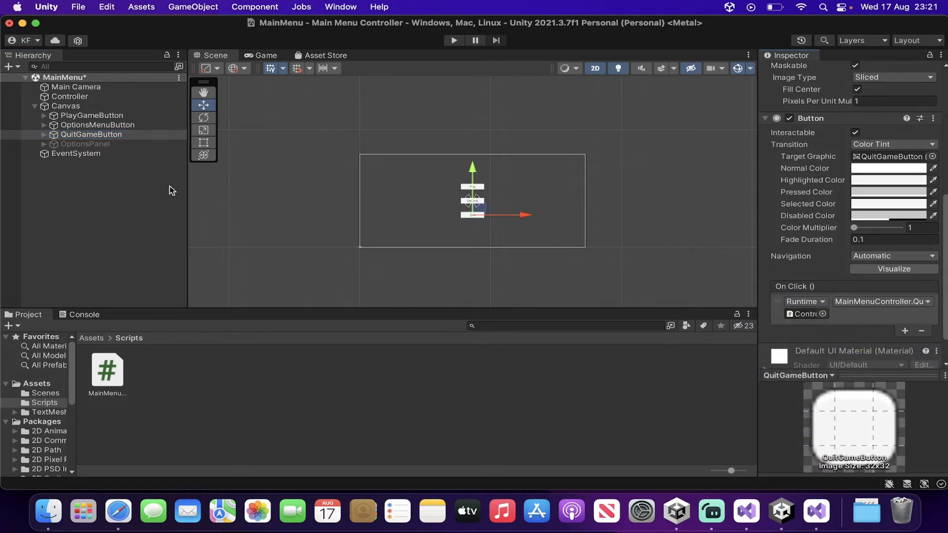
Assign MainMenuController.CloseOptionsMenu to the CloseOptionsMenu button's On Click event
click(43, 144)
click(90, 154)
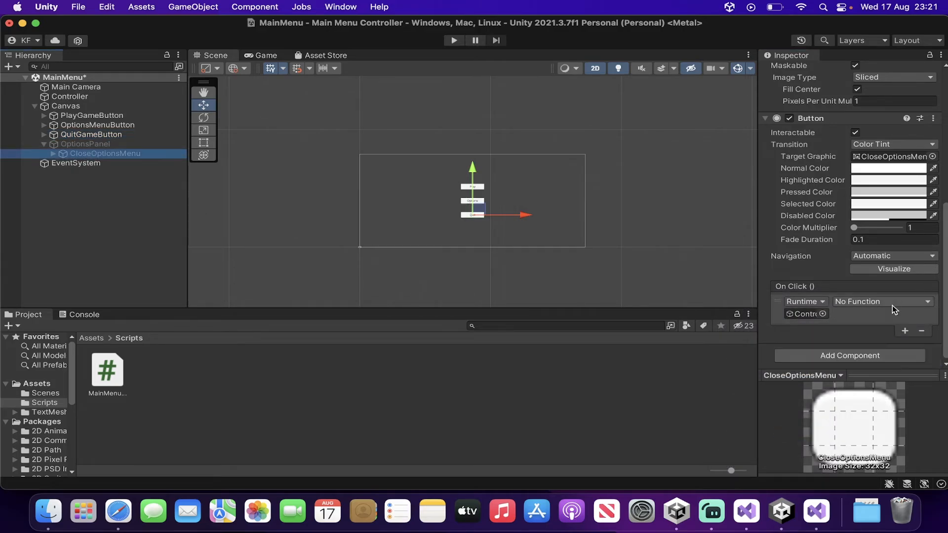
click(893, 303)
mouse_move(880, 359)
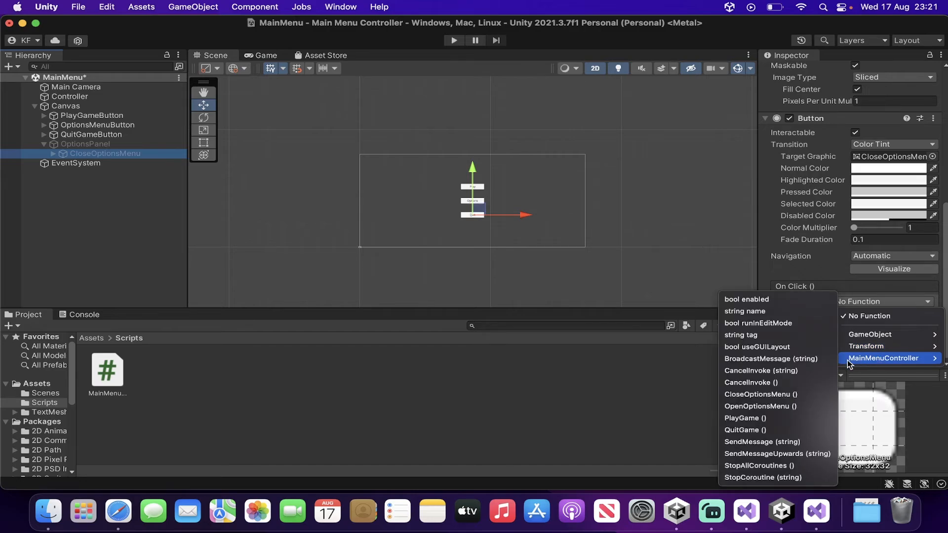
click(783, 394)
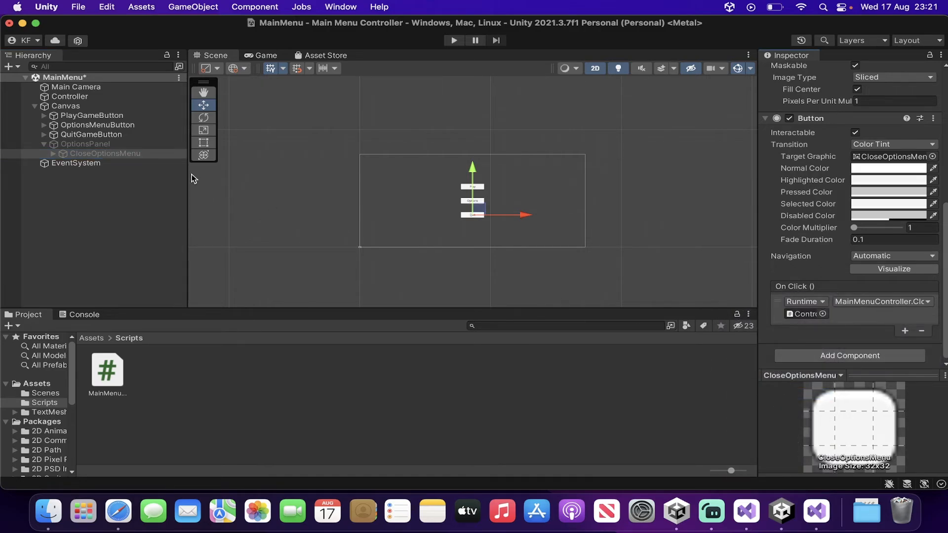
Enter play mode and test the Play button's scene loading
click(43, 144)
click(454, 44)
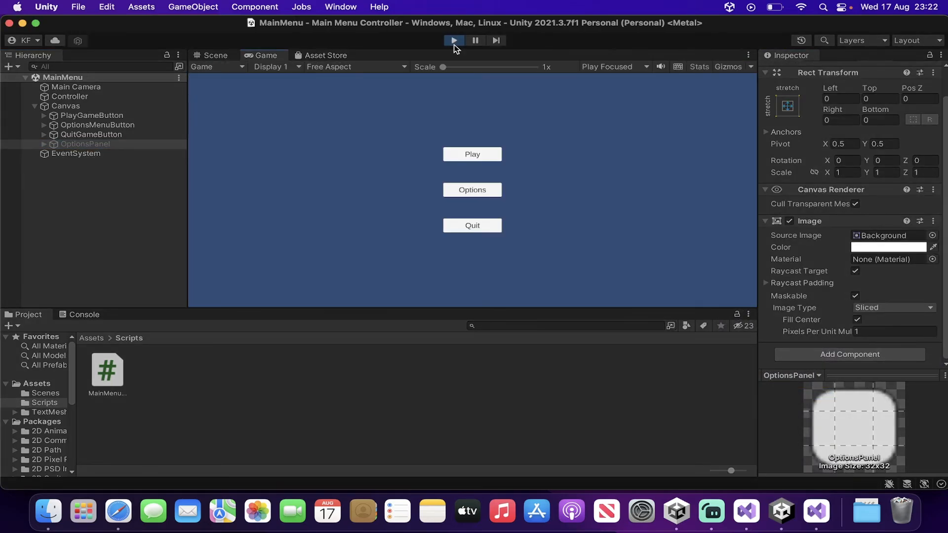
click(482, 155)
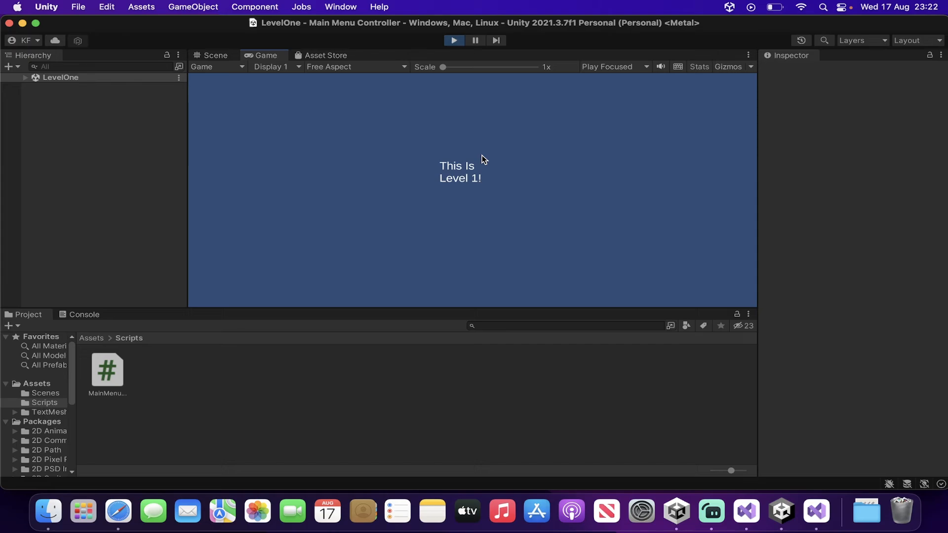
click(453, 40)
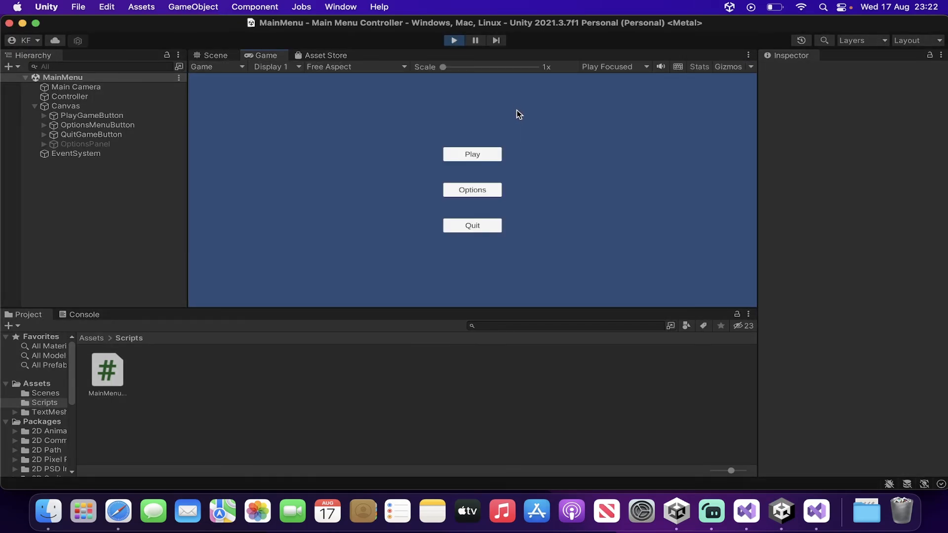
Test the Options button in play mode and open the console to read the error
click(491, 188)
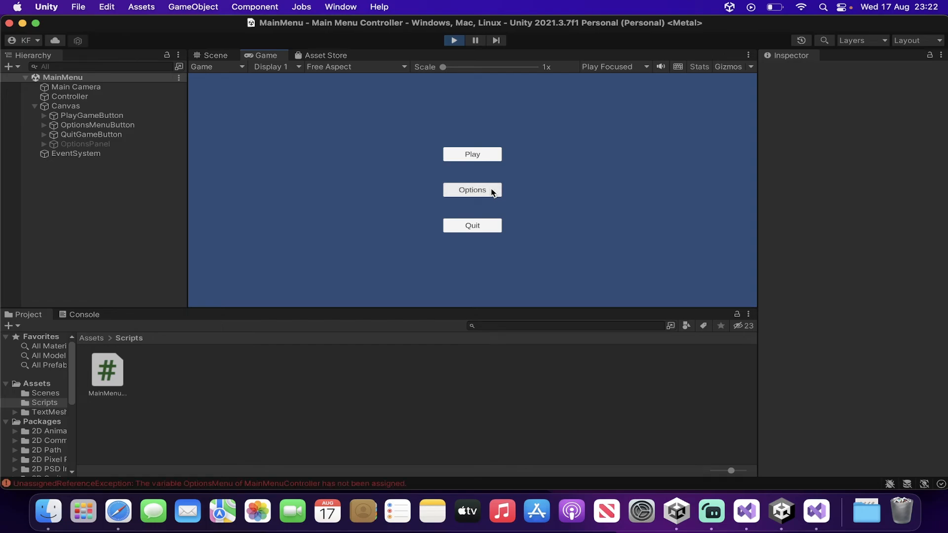
click(90, 316)
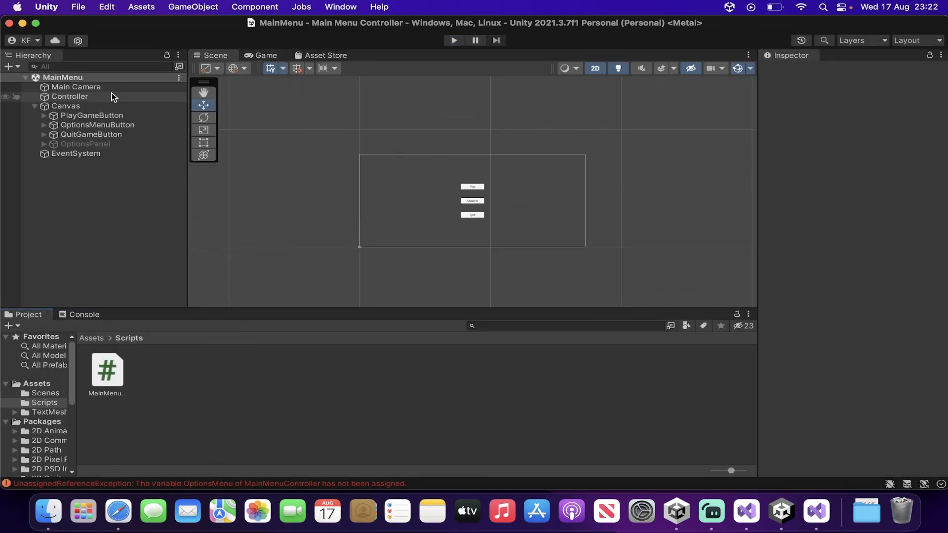
Assign OptionsPanel to the Options Menu field of the Controller's MainMenuController component
click(111, 94)
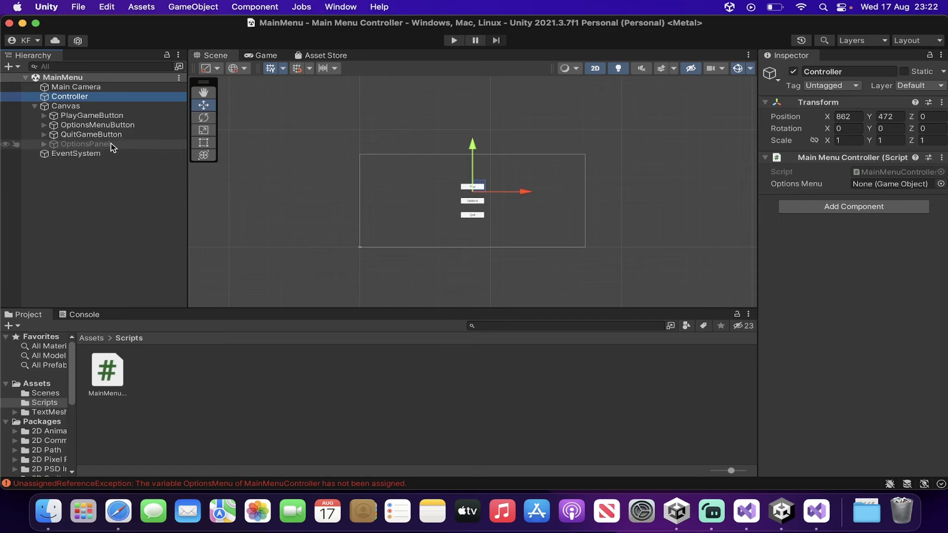
drag(85, 144, 899, 183)
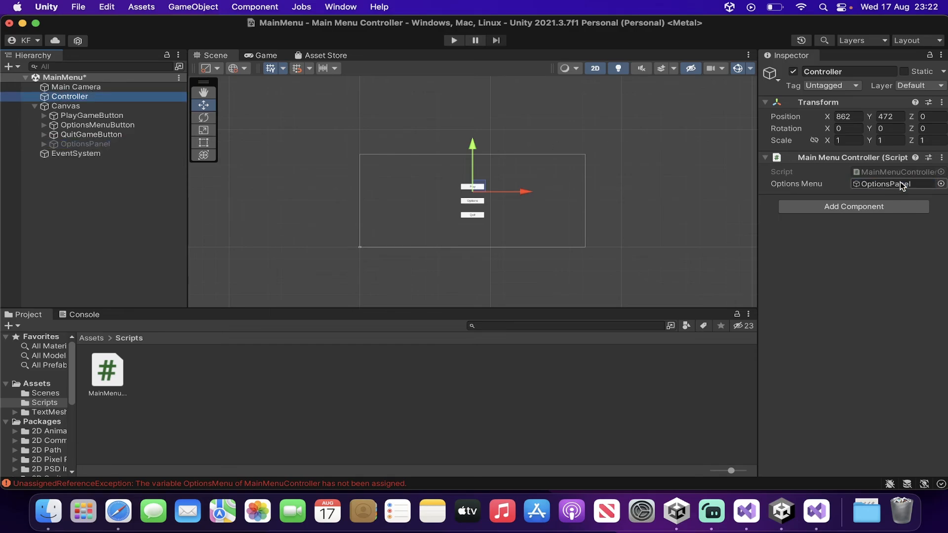
Run the scene to test opening and closing the options panel, then exit play mode
click(454, 41)
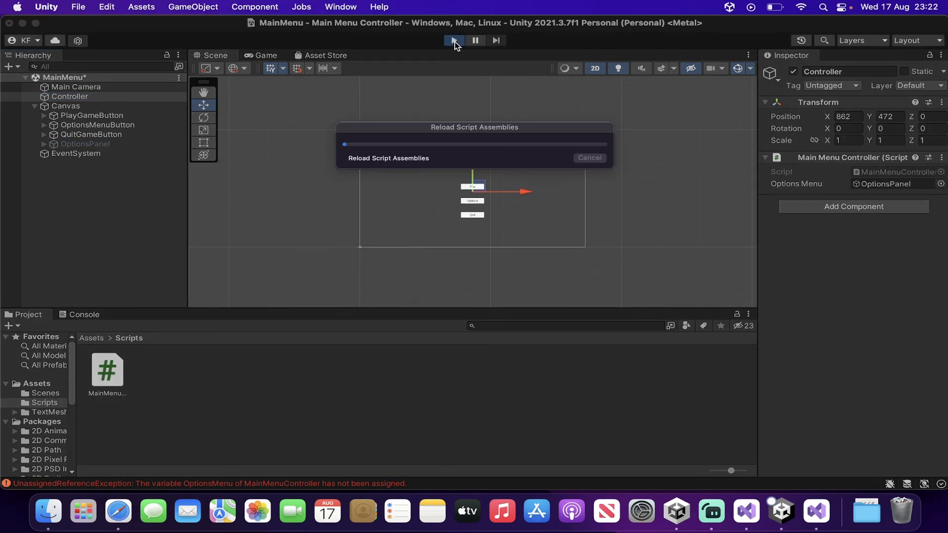
click(498, 190)
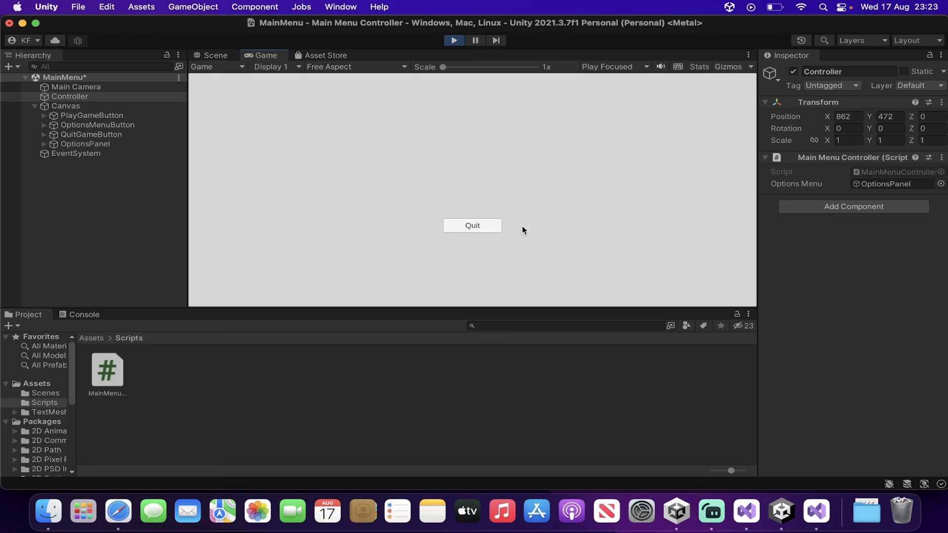
click(495, 225)
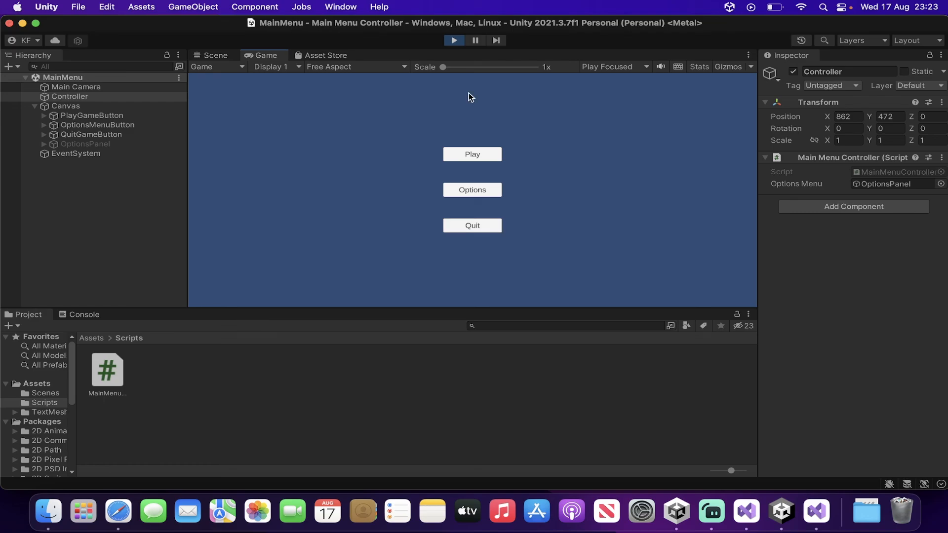
click(453, 41)
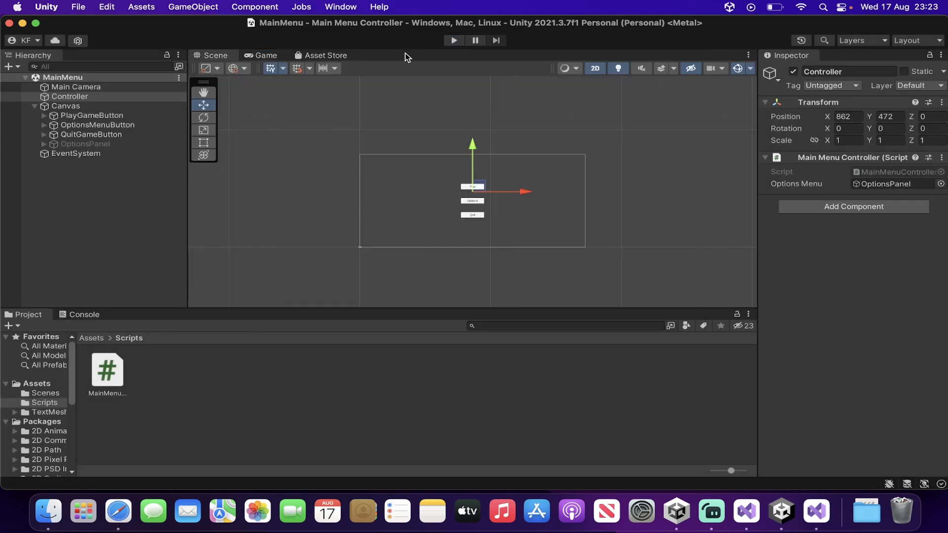
click(76, 7)
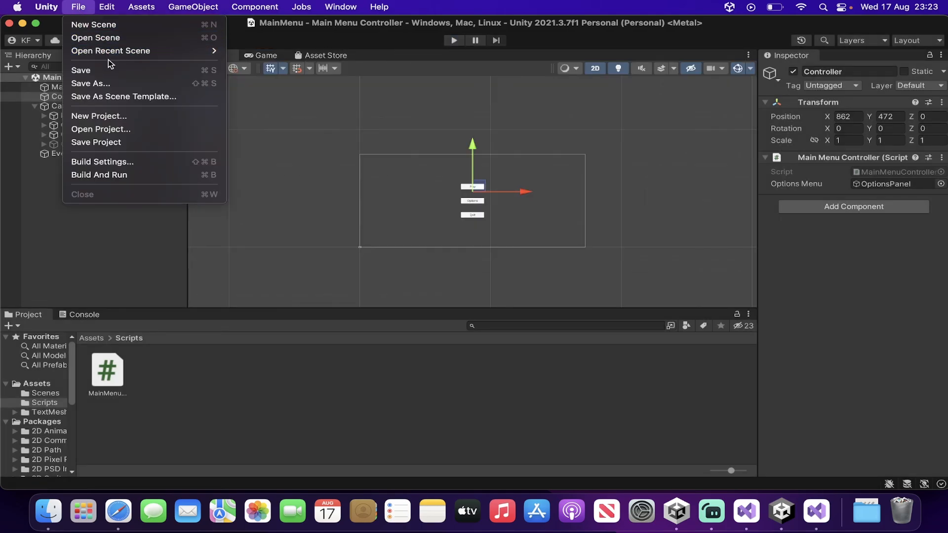
click(120, 229)
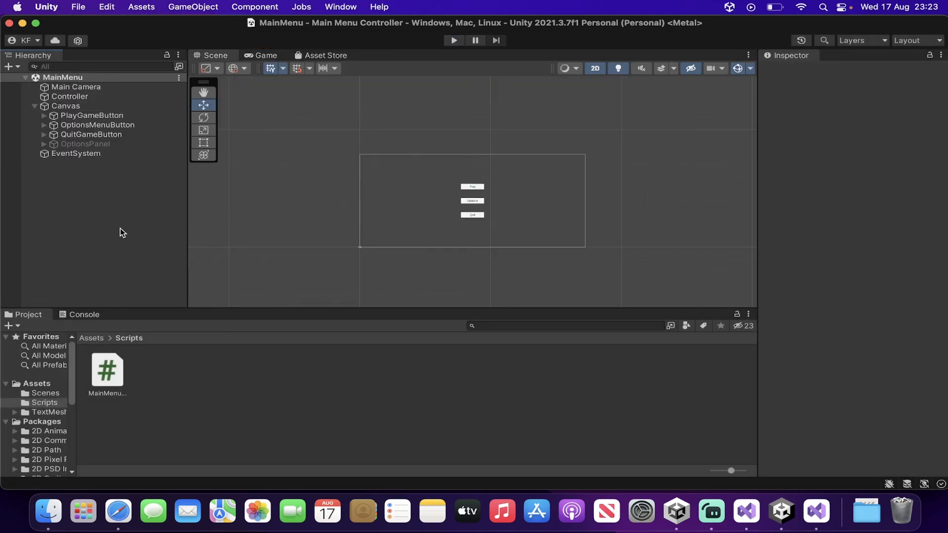